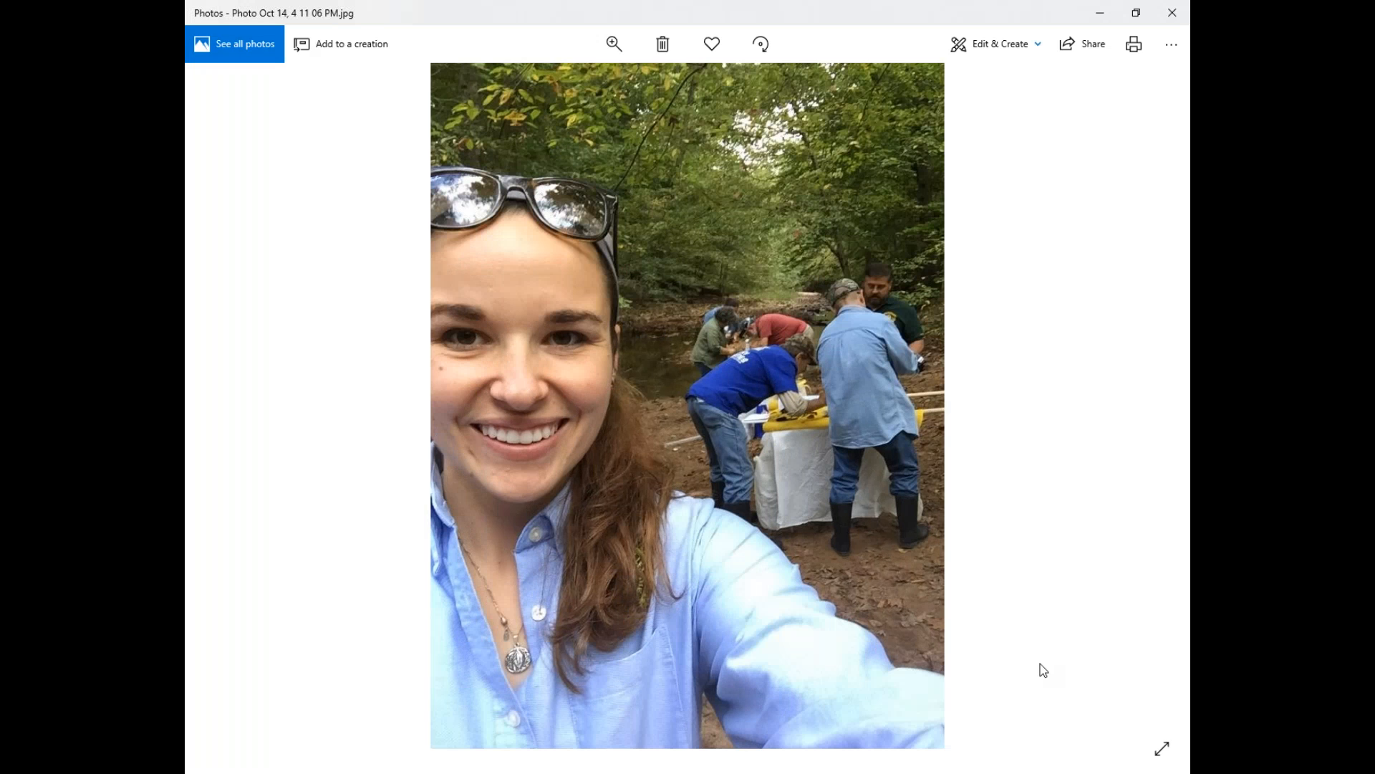
Switch to the Clean Water Hub dashboard in the browser and check the signed-in account's profile options.
click(832, 773)
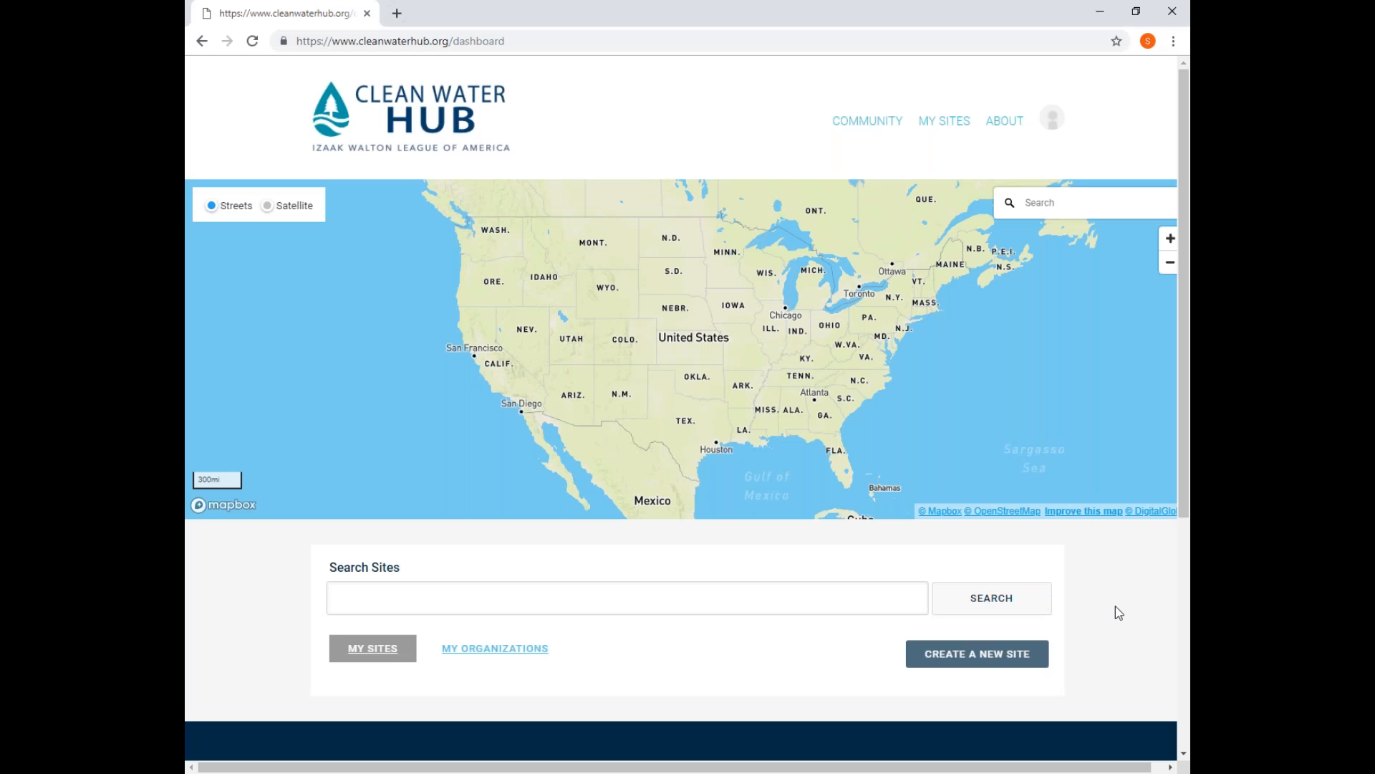
click(1051, 119)
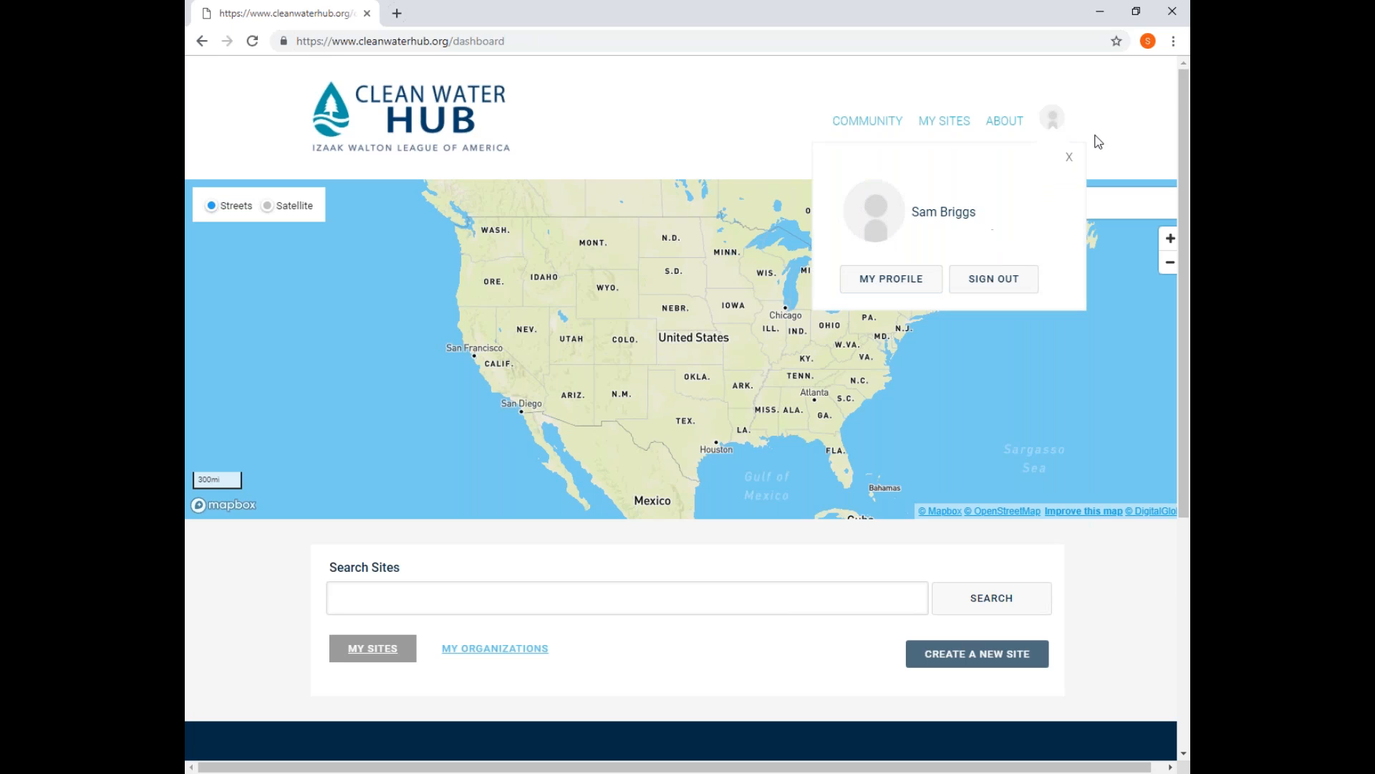
click(1070, 157)
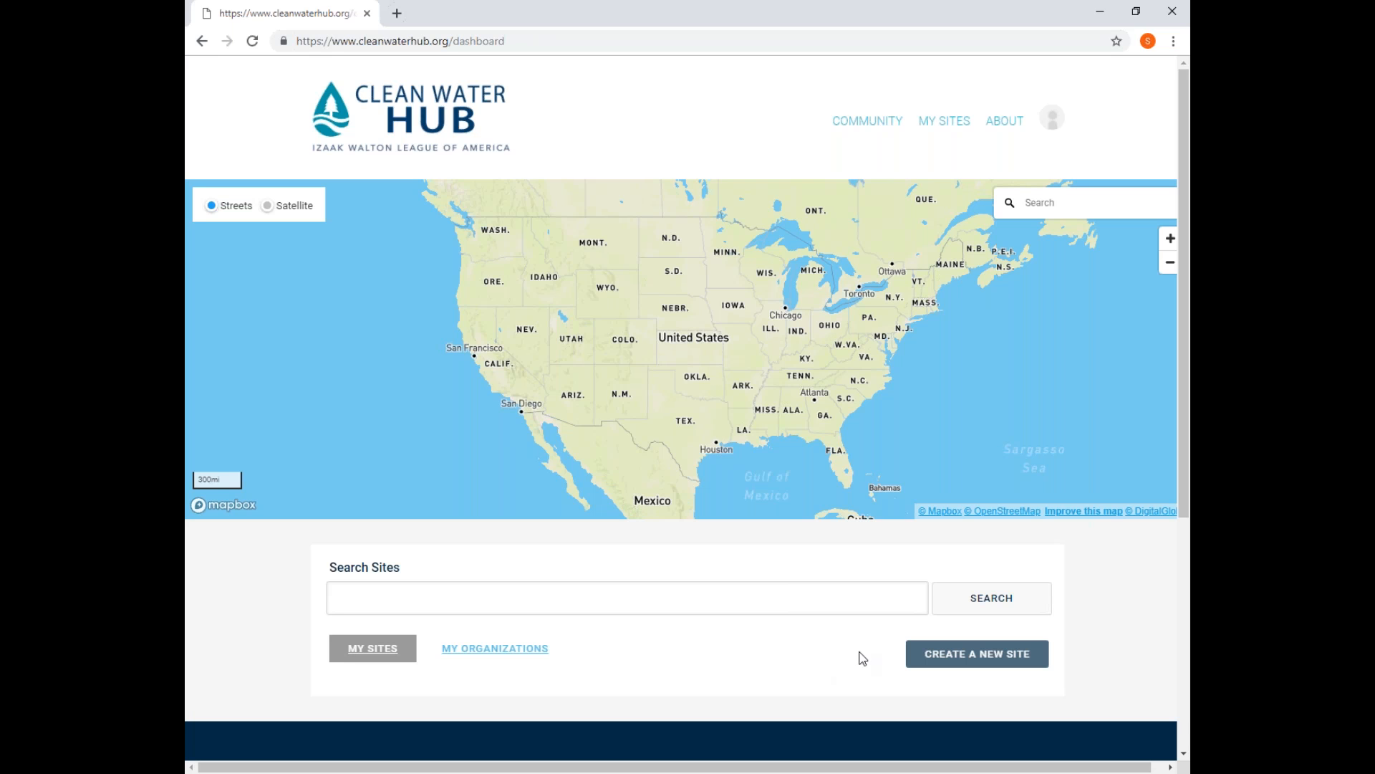
Create a new site and replace its default name with "Test Site".
click(982, 655)
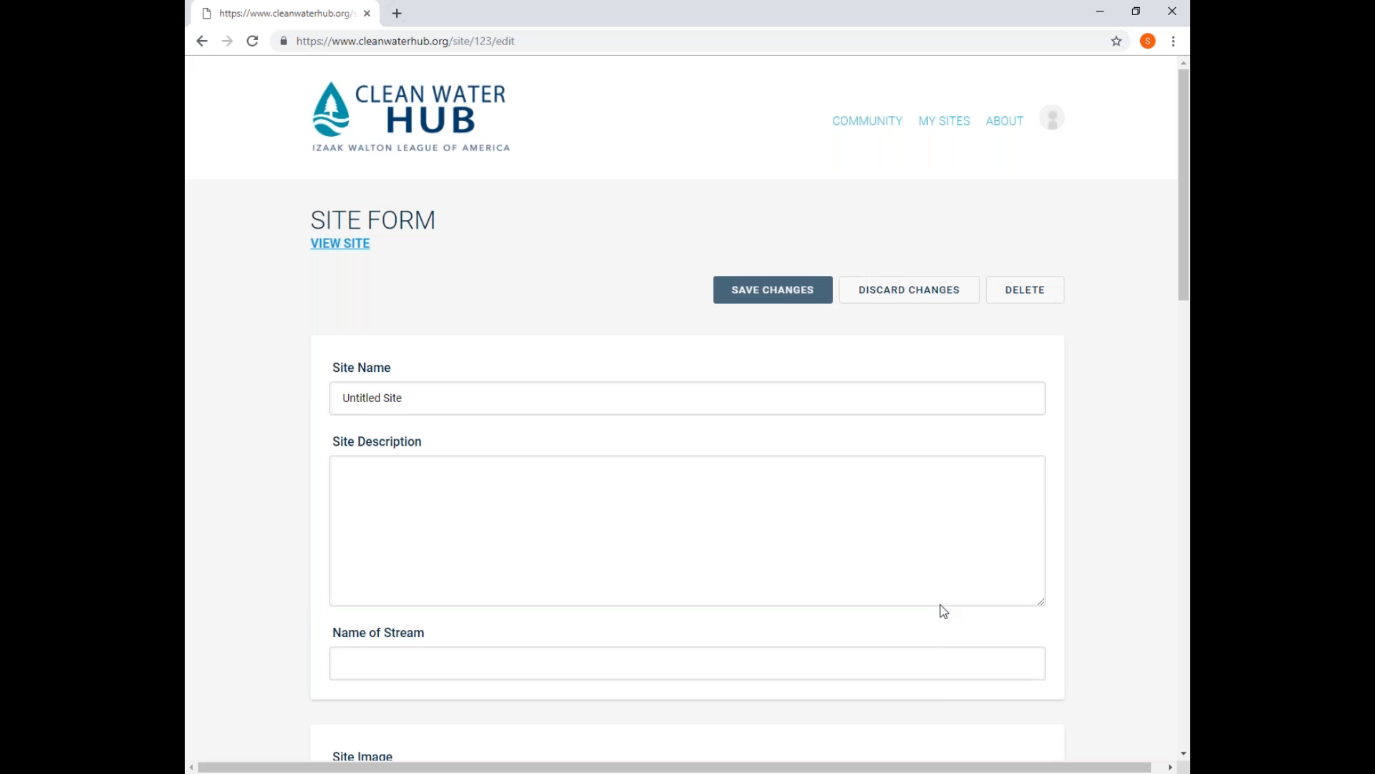
click(498, 403)
drag(497, 399, 316, 399)
text(Te)
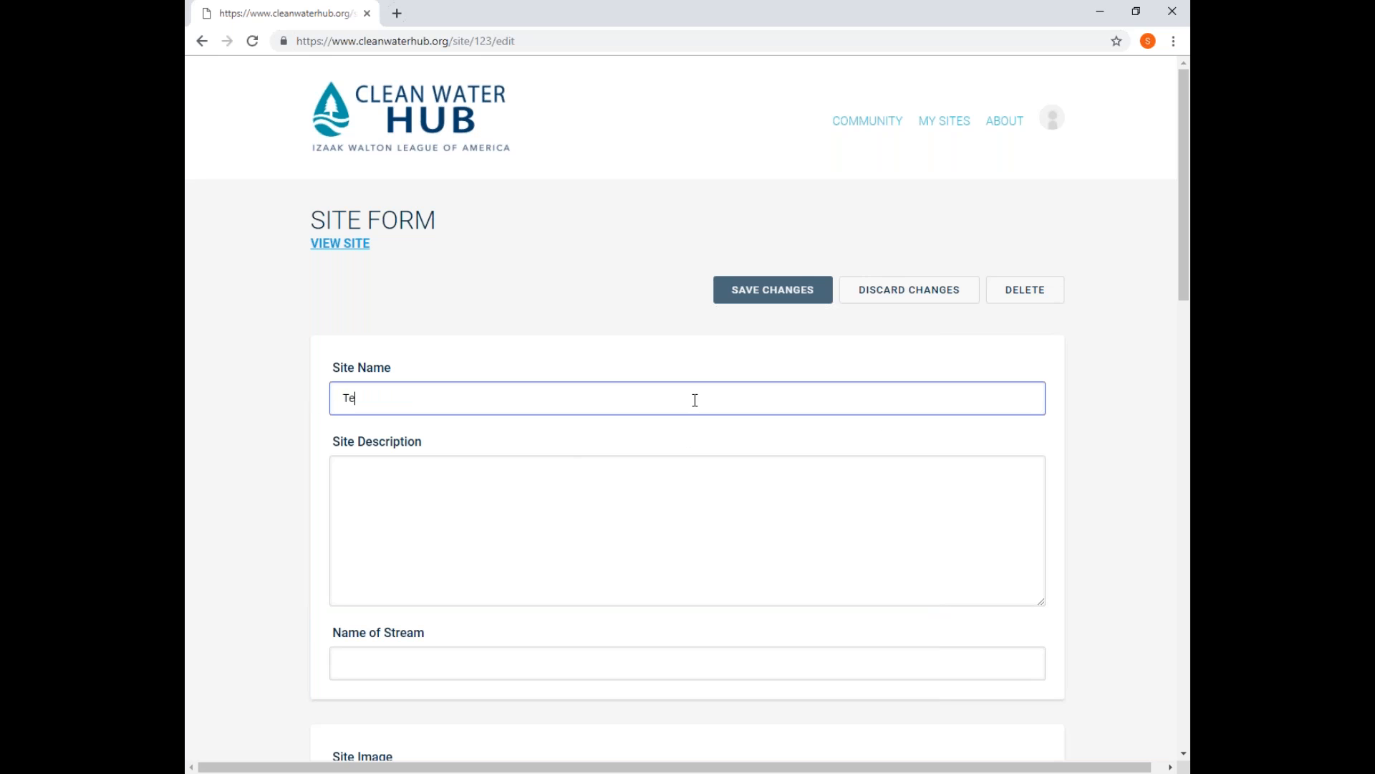
text(sst Si)
Enter "Clean Water Min Test" as the site description and "Test Stream" as the name of the stream.
click(501, 484)
text(Clean Water Min)
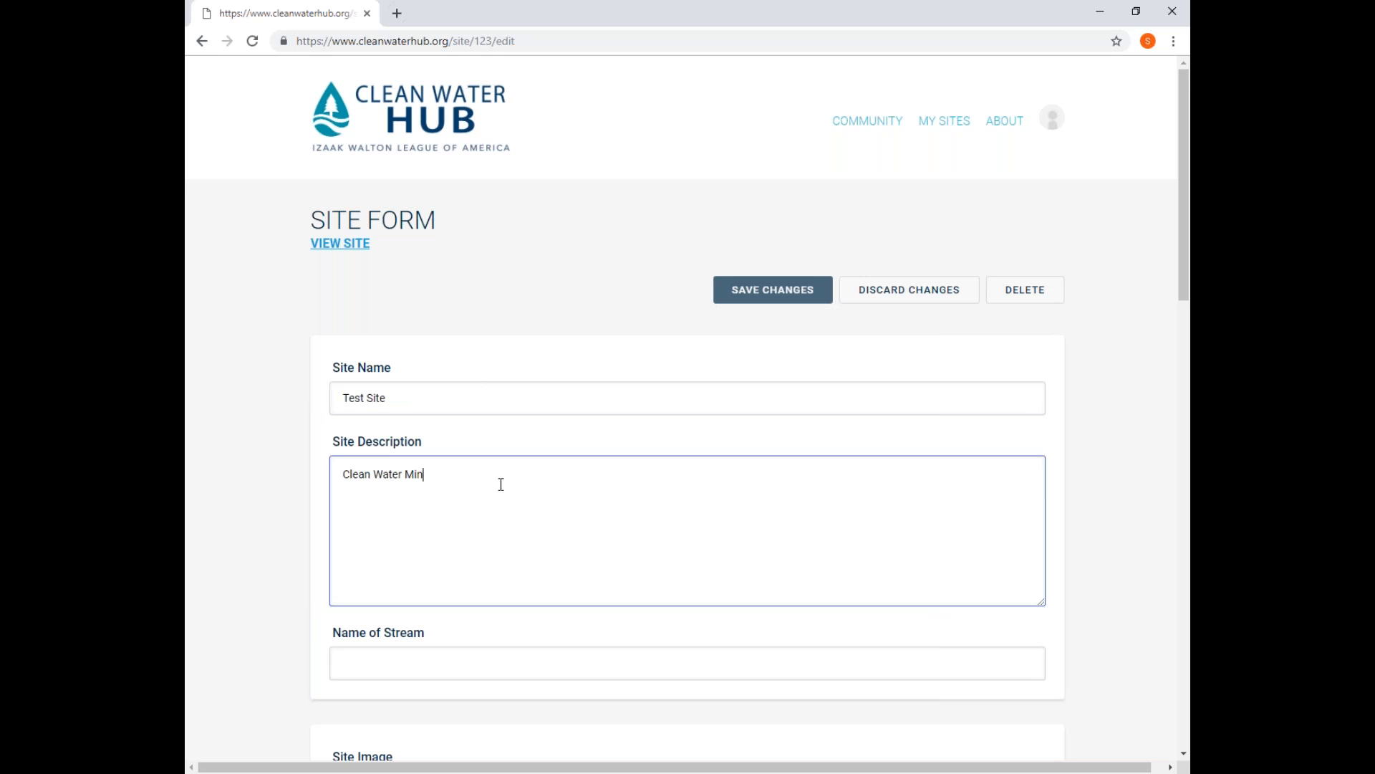
text( Test)
scroll(483, 639, down, 2)
click(435, 508)
text(Test Stream)
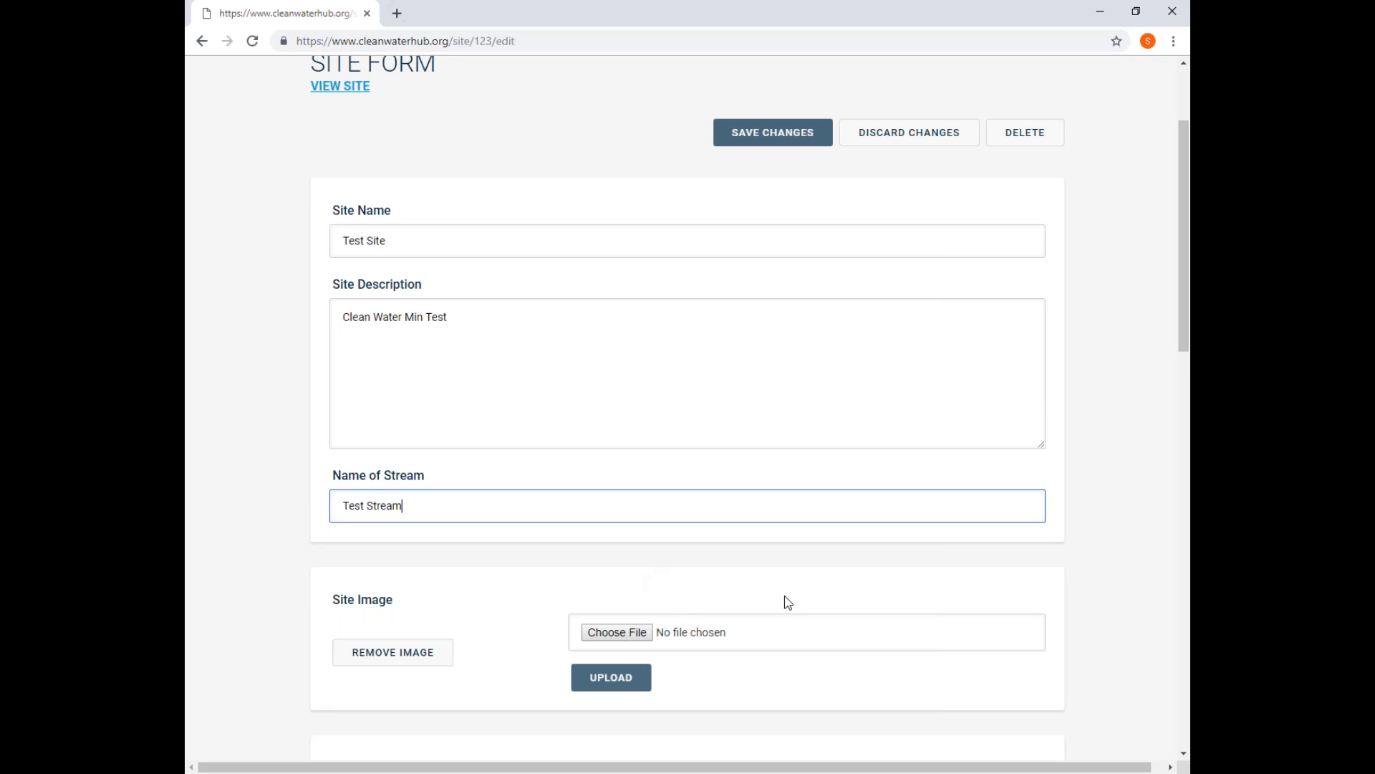
Find organizations matching "izaak" and add Izaak Walton League of America National Headquarters to the site.
scroll(786, 602, down, 1)
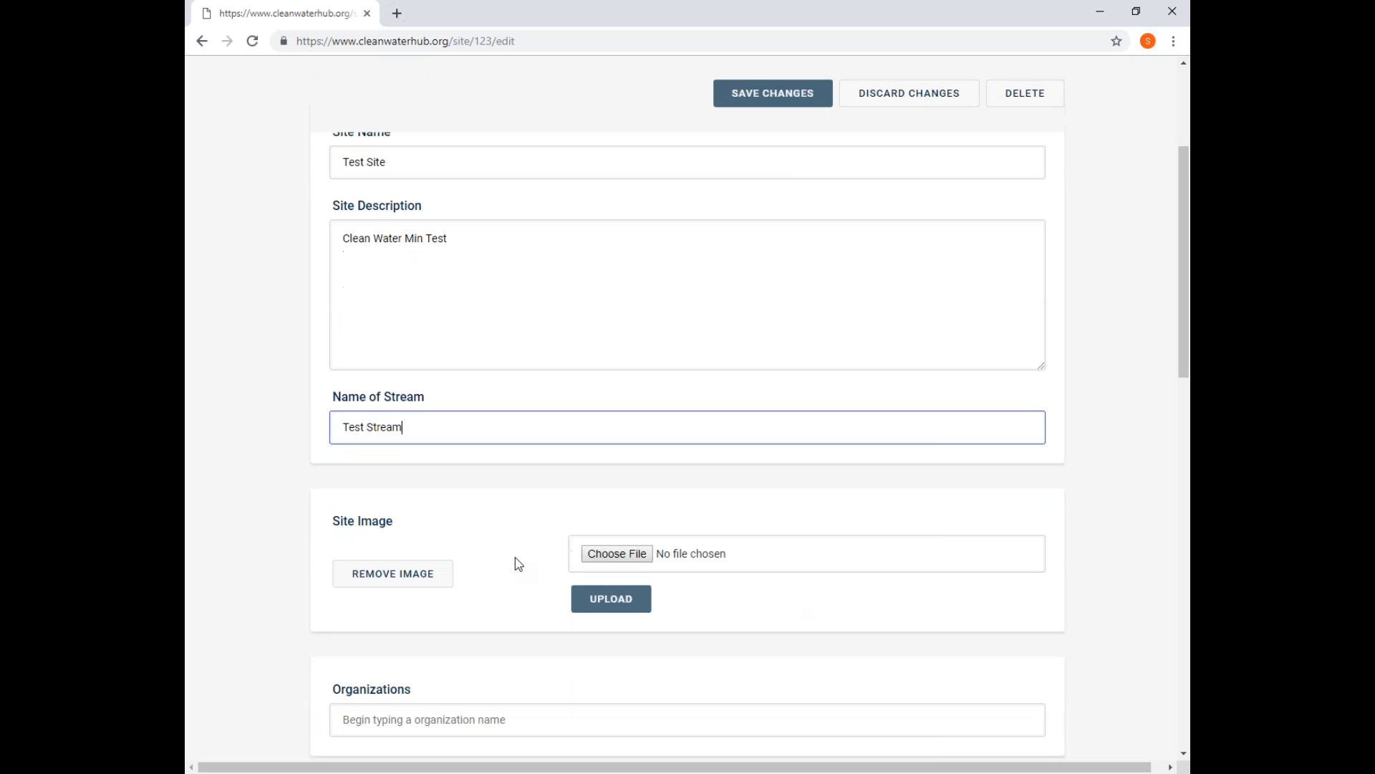
scroll(746, 605, down, 1)
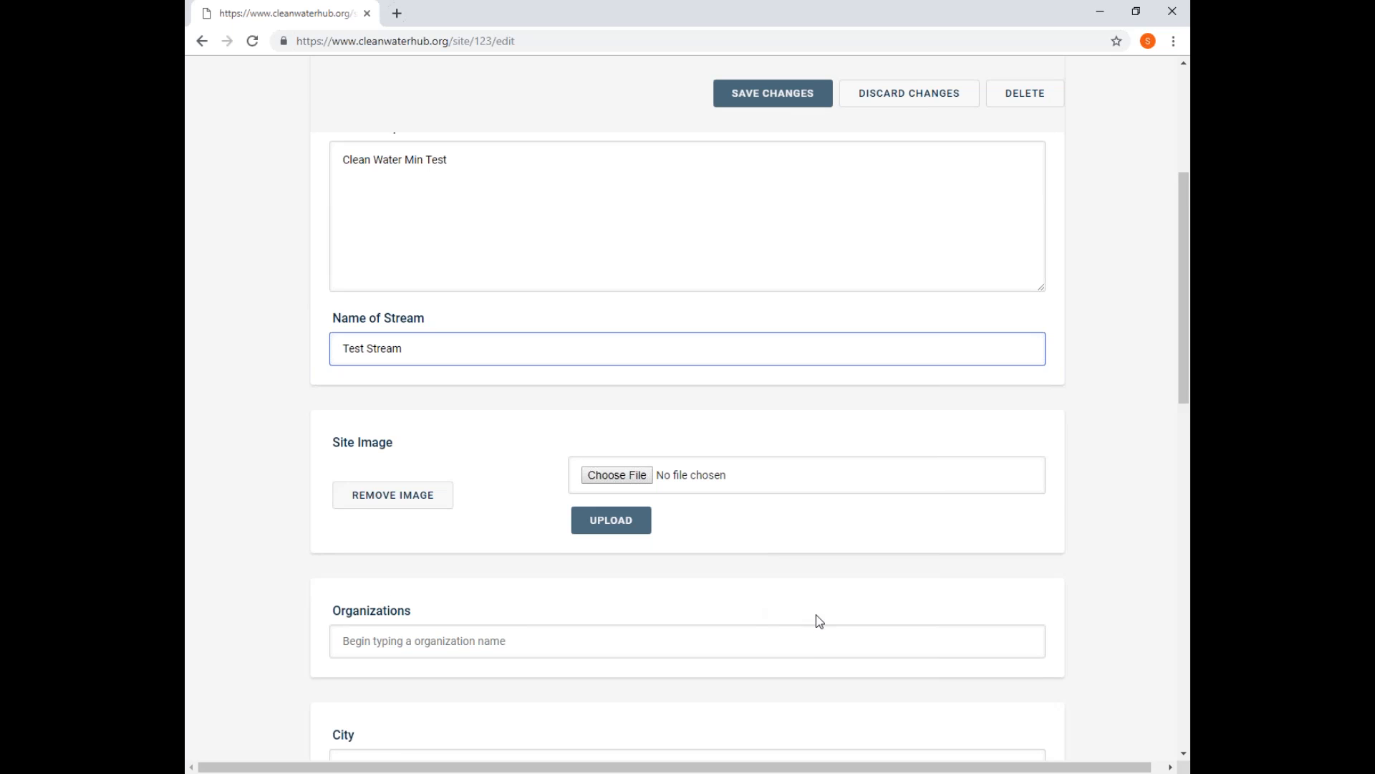
scroll(820, 620, down, 1)
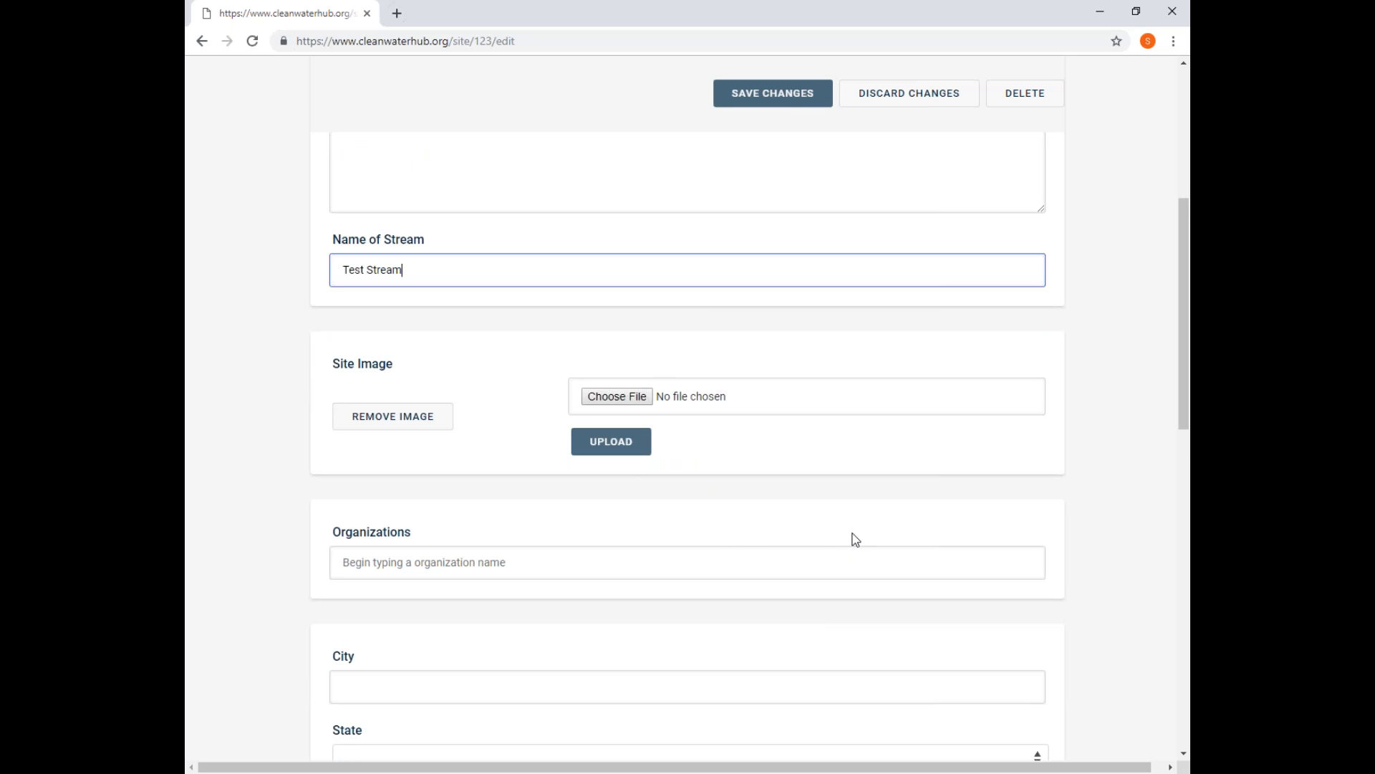
scroll(415, 509, down, 1)
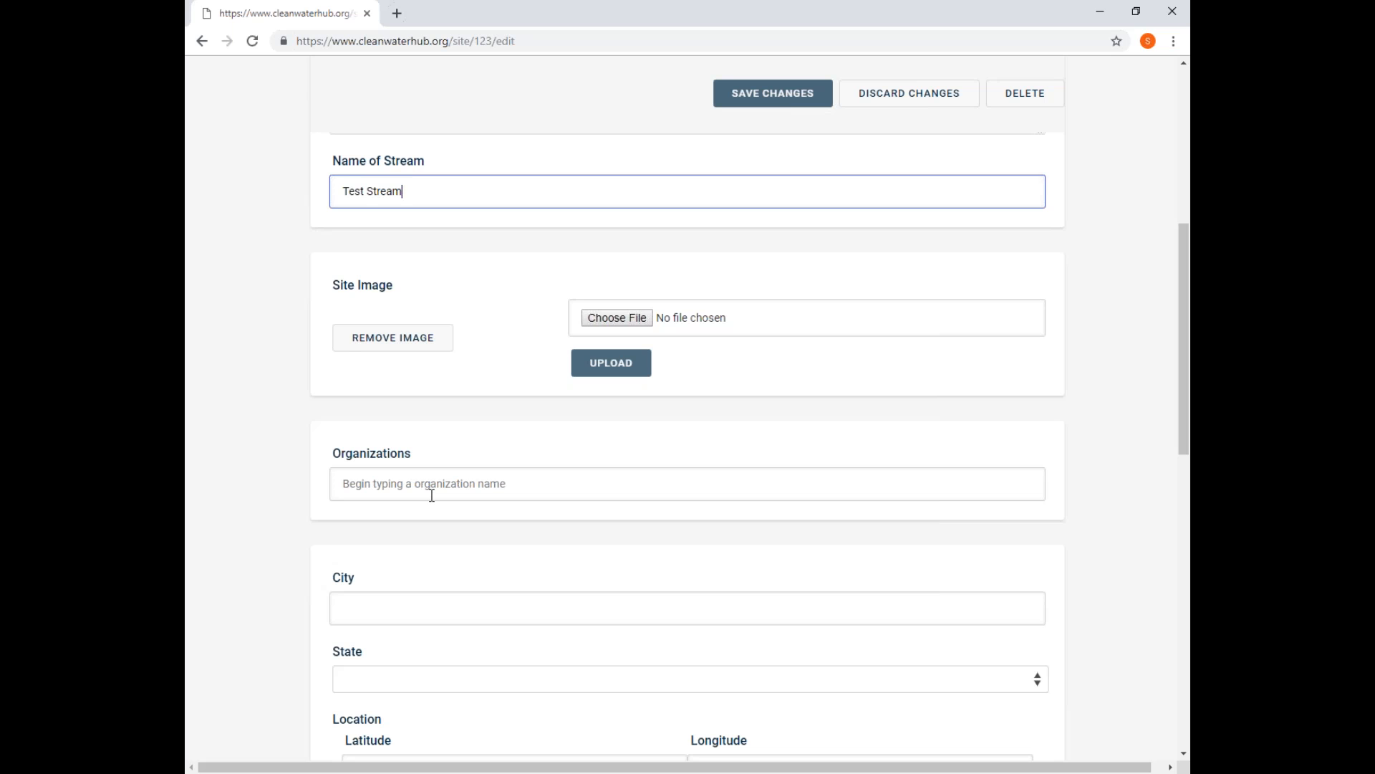
click(432, 496)
text(izaak)
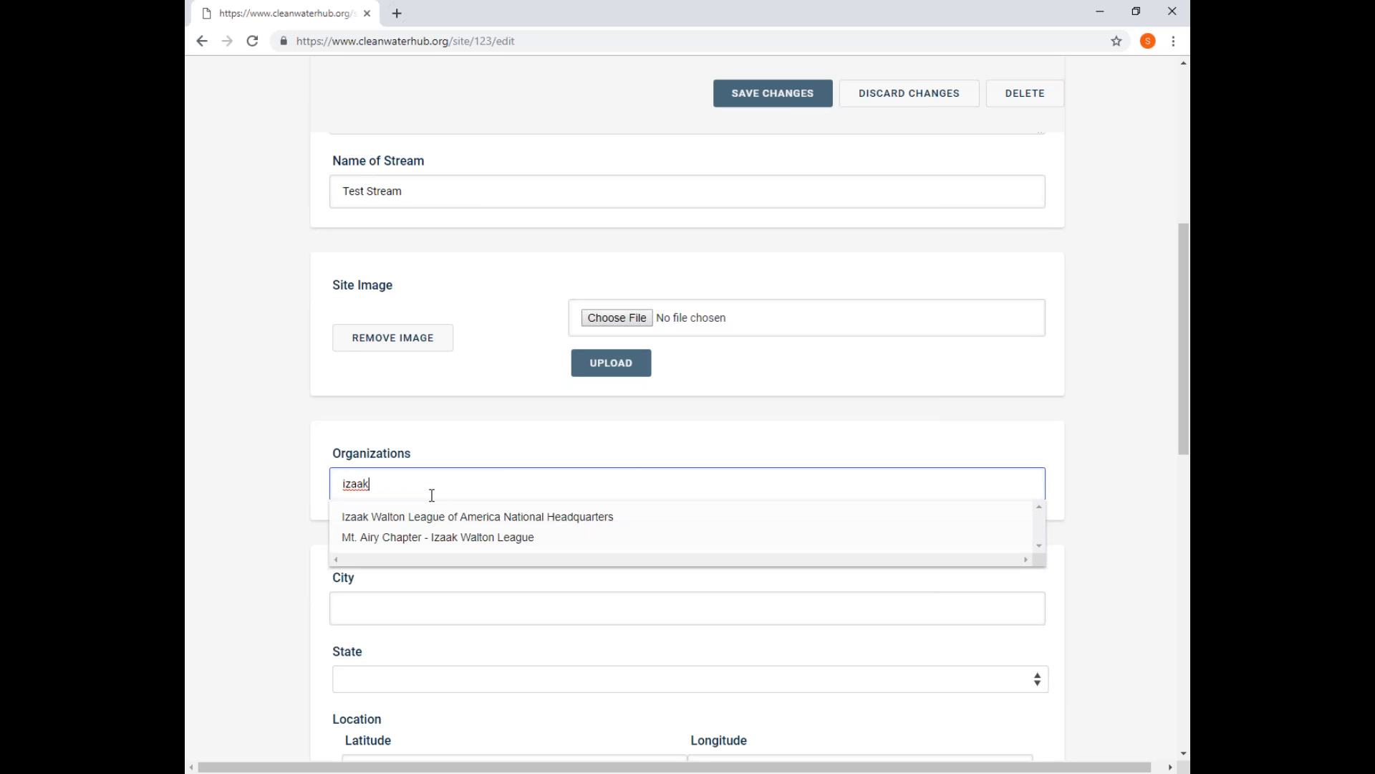
click(439, 521)
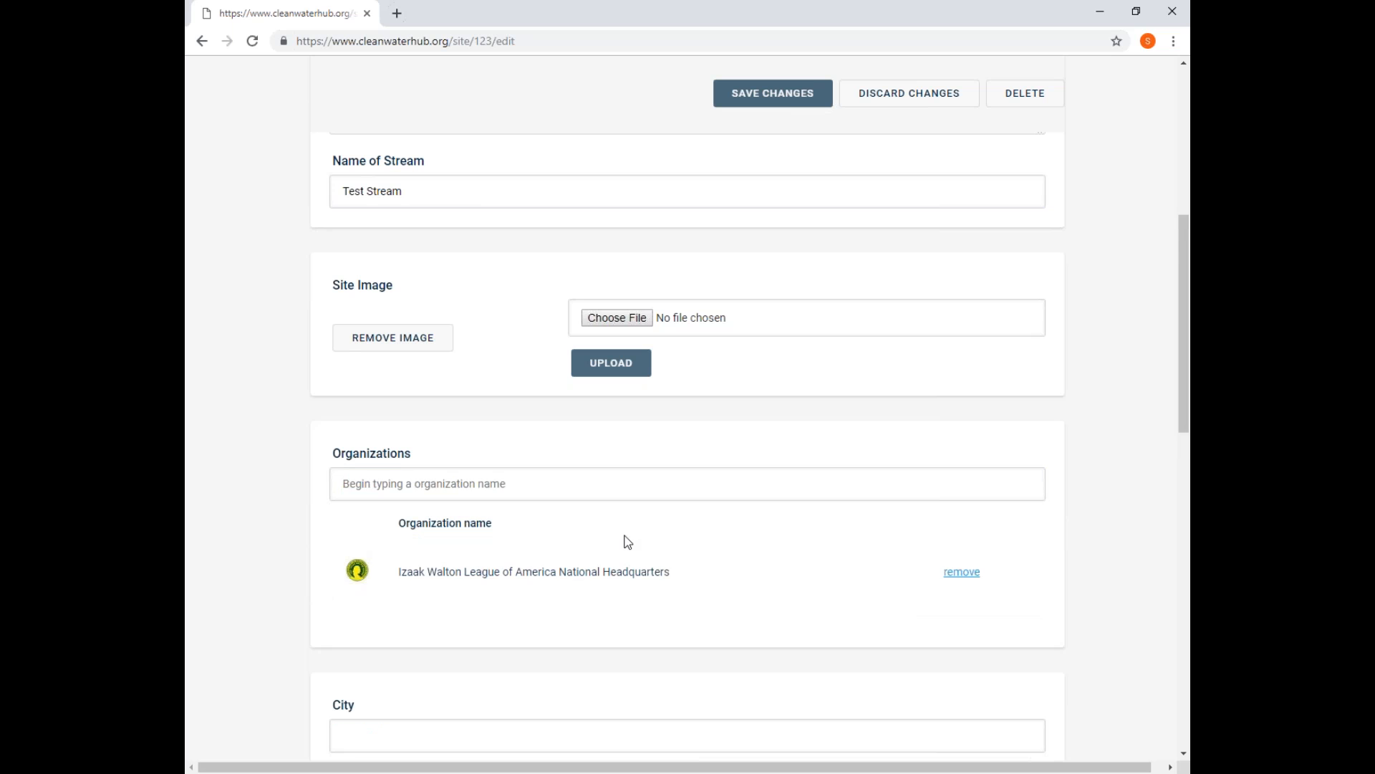
Enter "Gaithersburg" as the site's city.
scroll(627, 542, down, 3)
click(410, 509)
text(Gaitehrs)
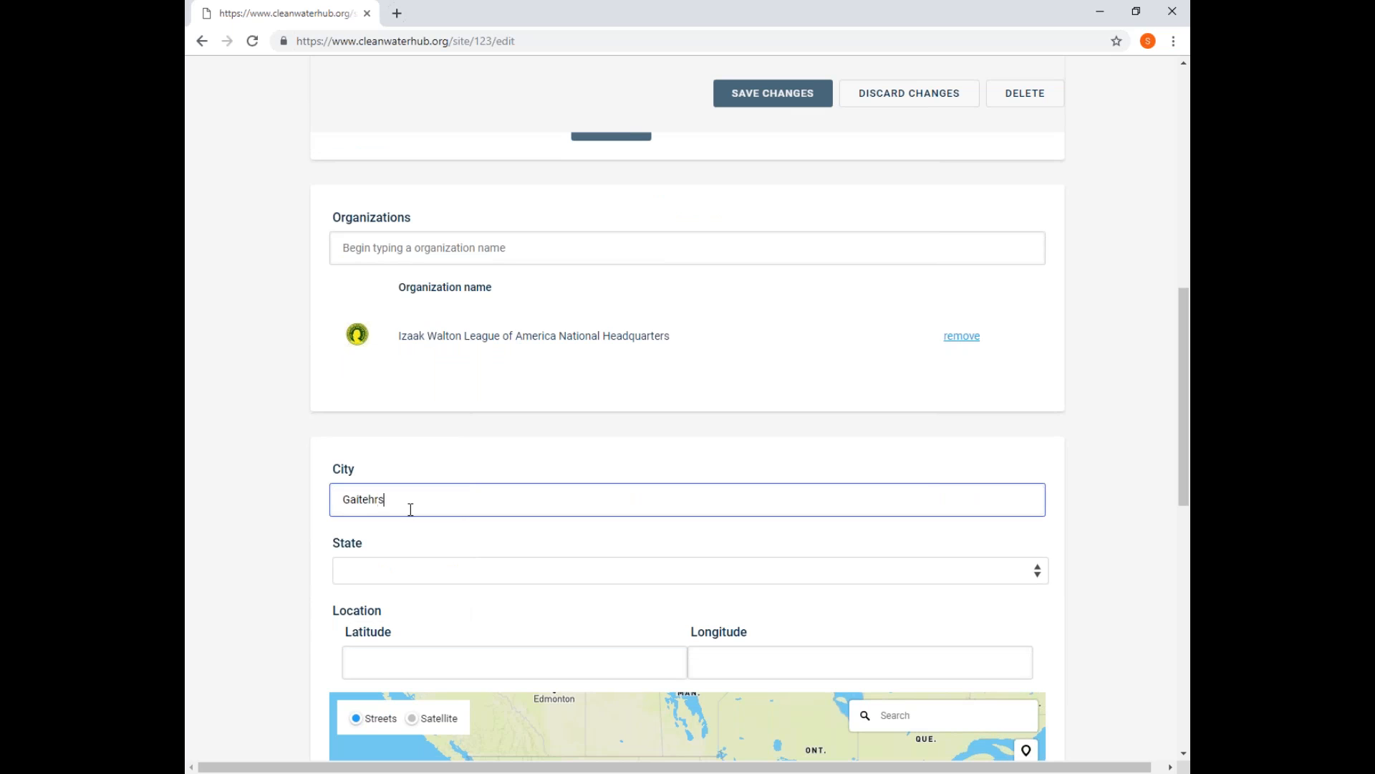
key(BackSpace)
key(BackSpace)
key(BackSpace)
text(thersburg)
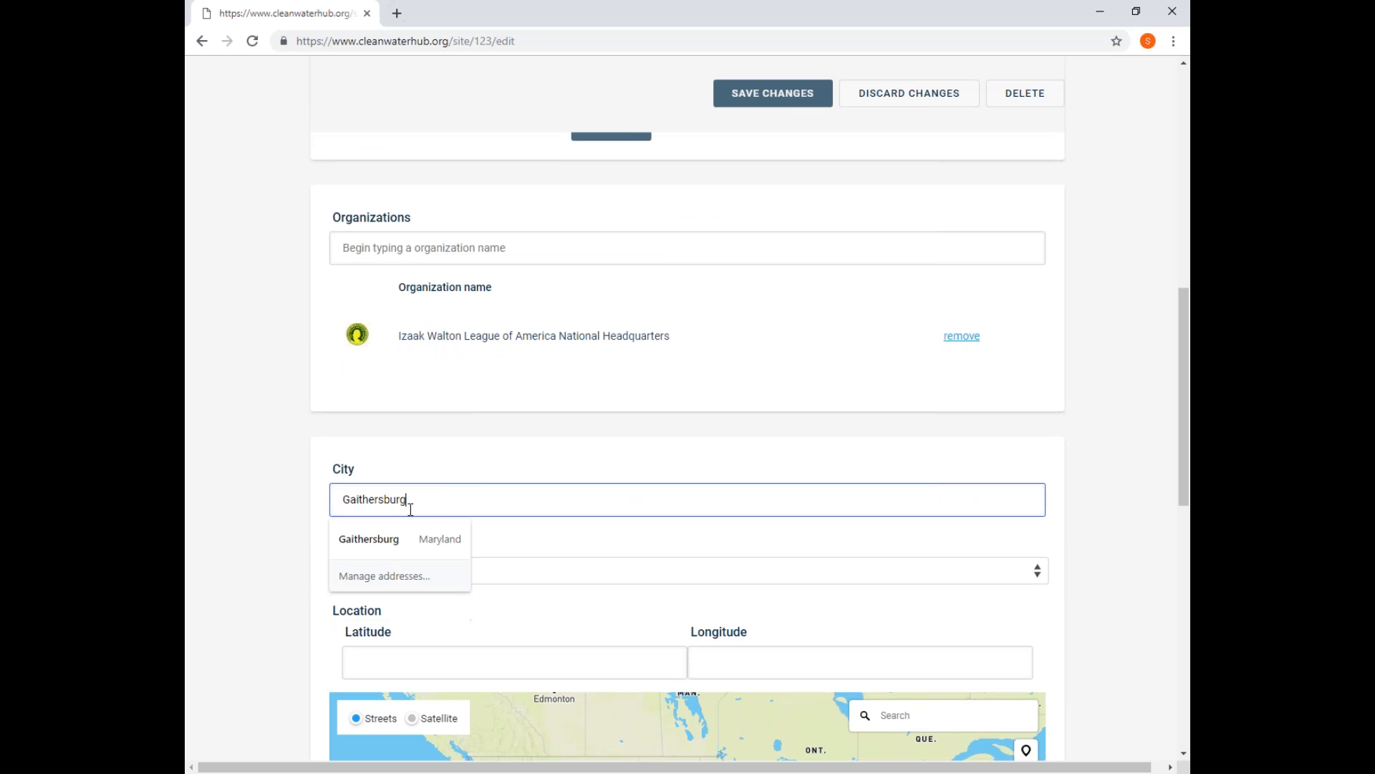
Set the site's state to Maryland.
click(540, 571)
click(444, 577)
click(445, 576)
scroll(408, 478, down, 5)
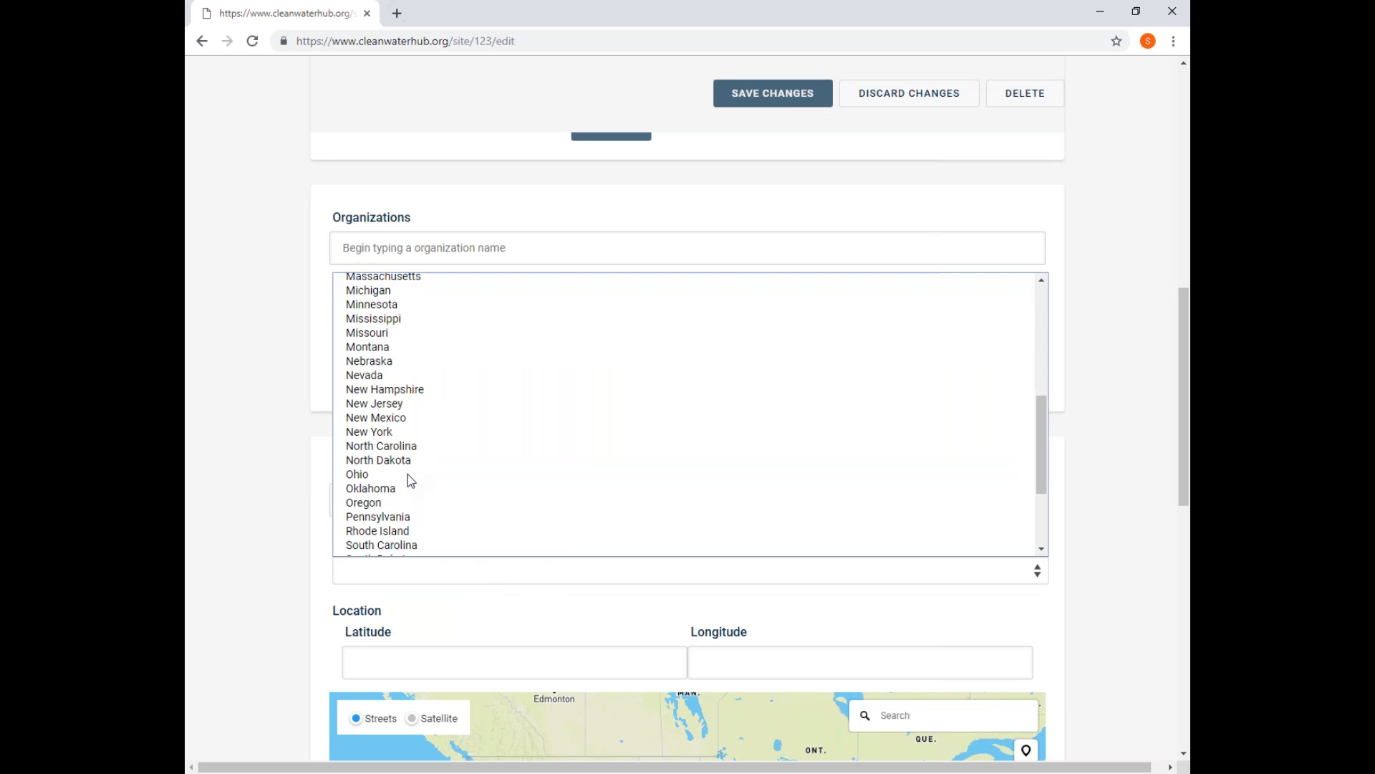
scroll(399, 410, up, 3)
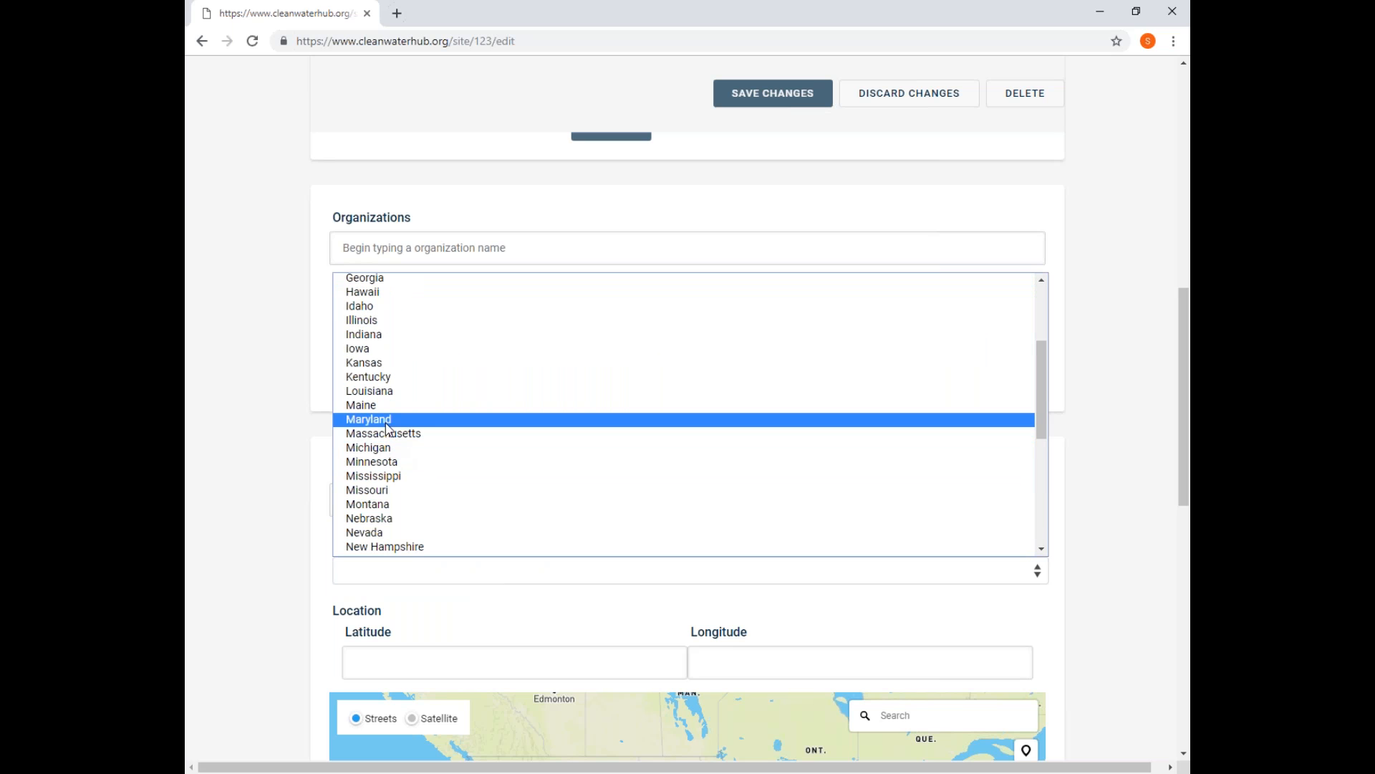
click(387, 421)
Place a site marker in Gaithersburg west of the pond off Conservation Ln, at about latitude 39.1202, longitude -77.2217.
scroll(1136, 547, down, 3)
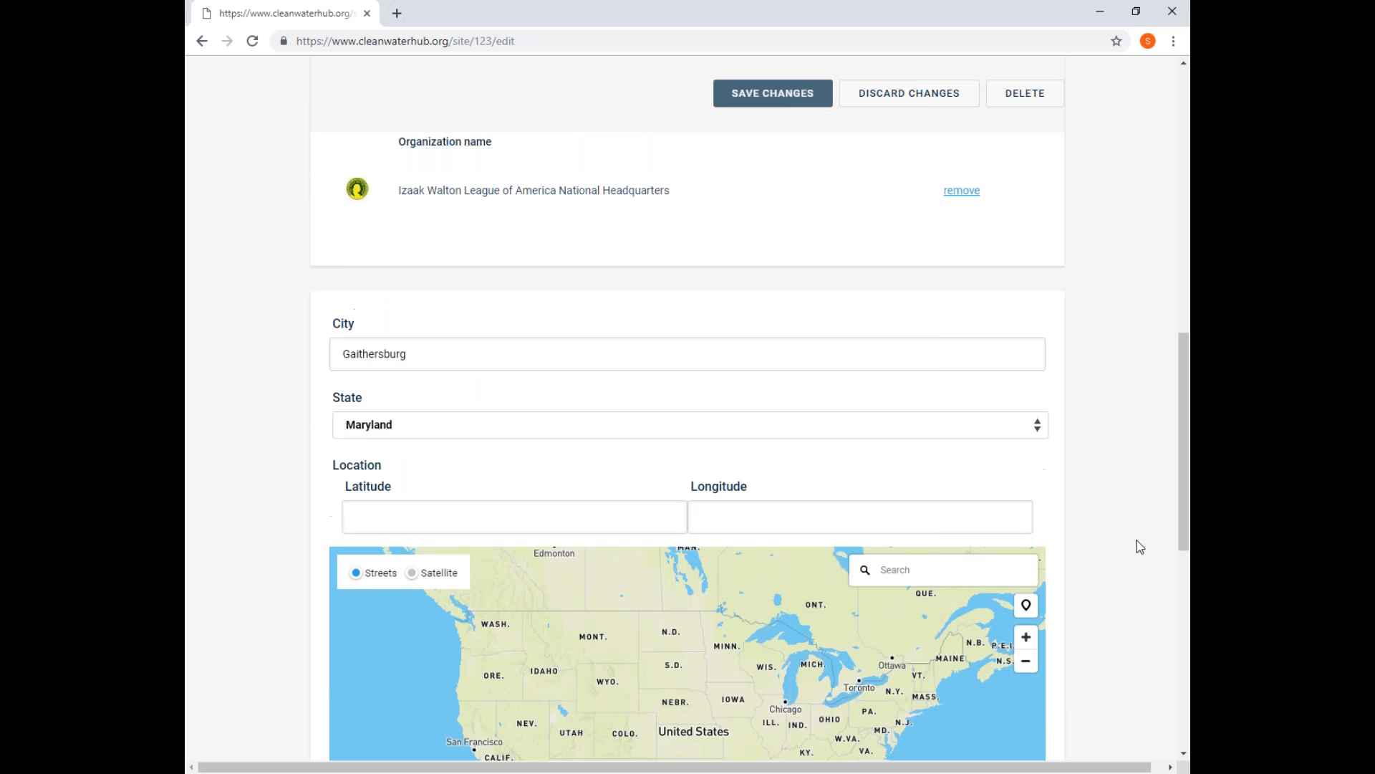
scroll(1160, 547, down, 3)
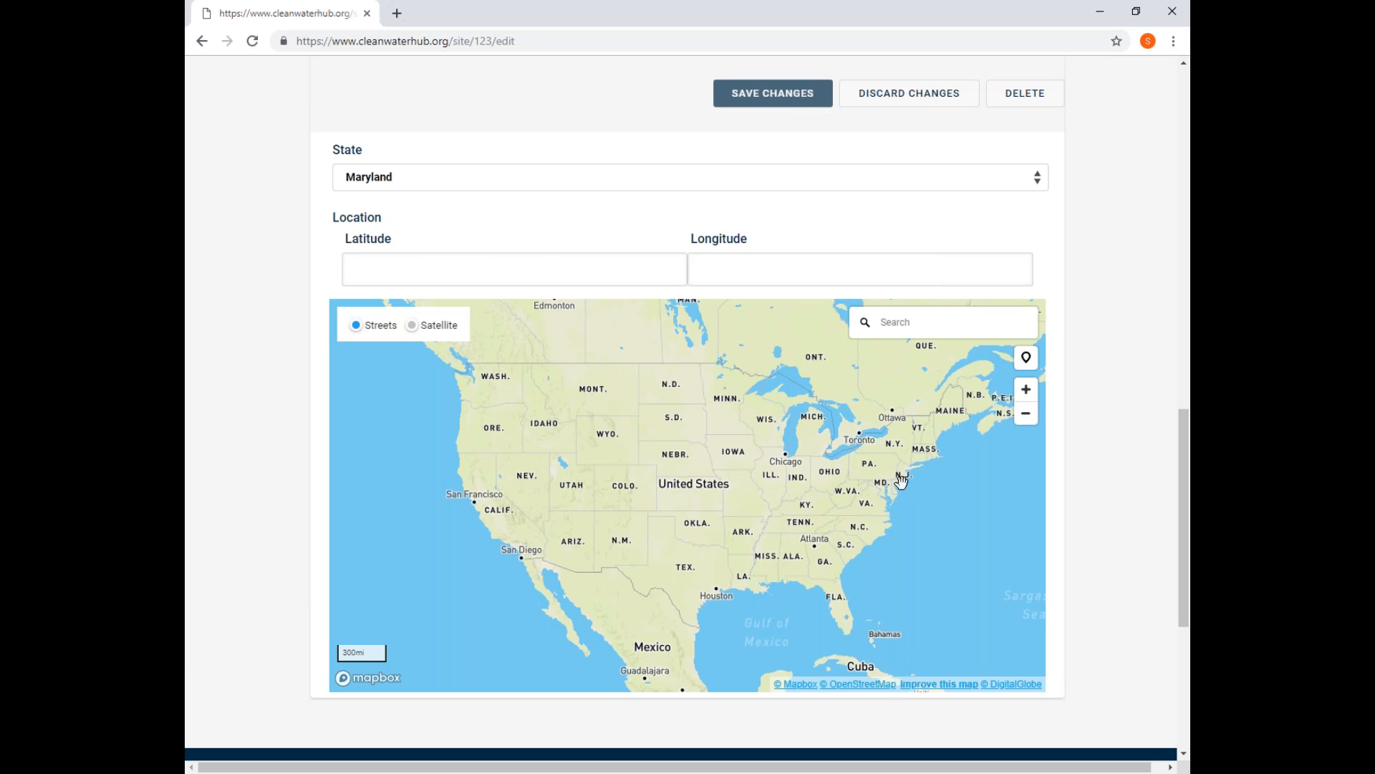
drag(842, 499, 636, 475)
click(1029, 393)
click(1028, 393)
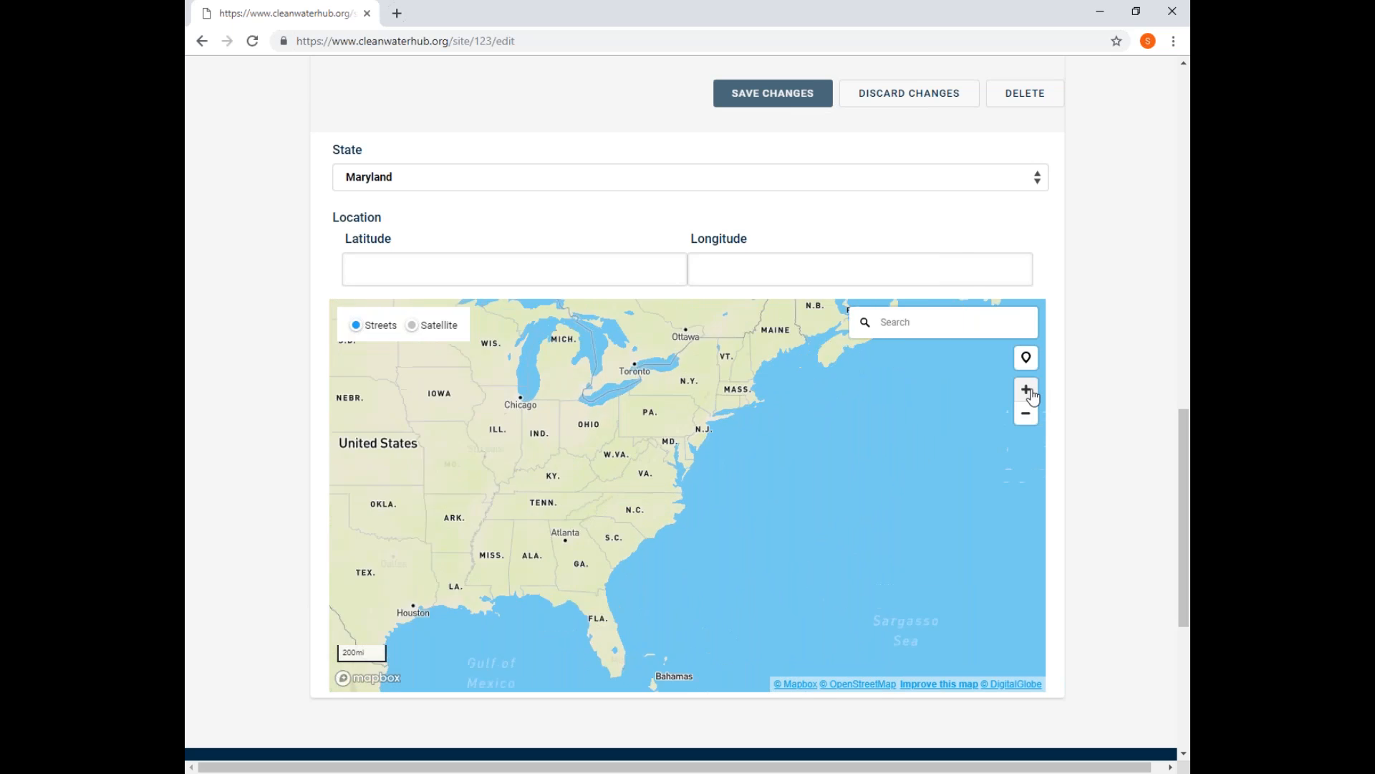
click(1029, 393)
drag(676, 386, 817, 616)
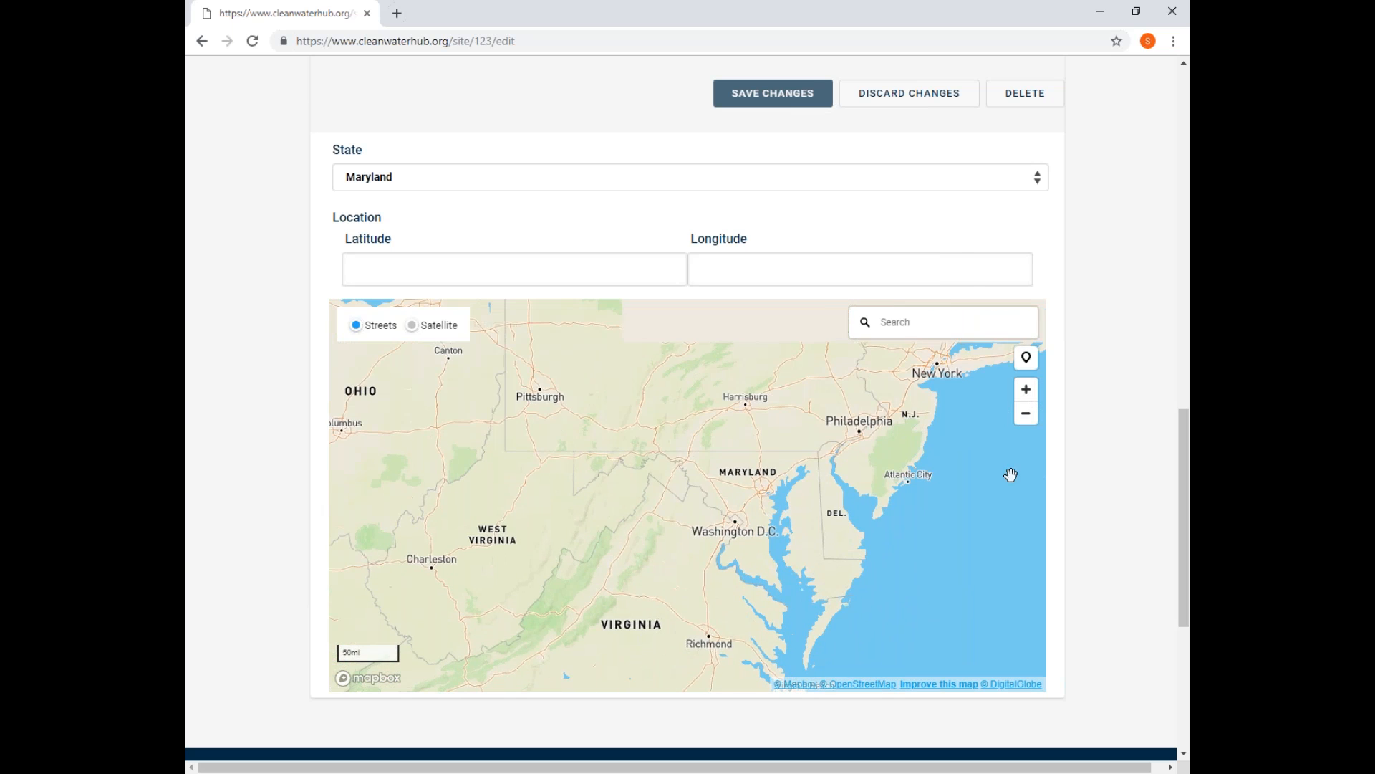
click(1029, 394)
click(1029, 394)
click(1029, 395)
drag(868, 544, 771, 482)
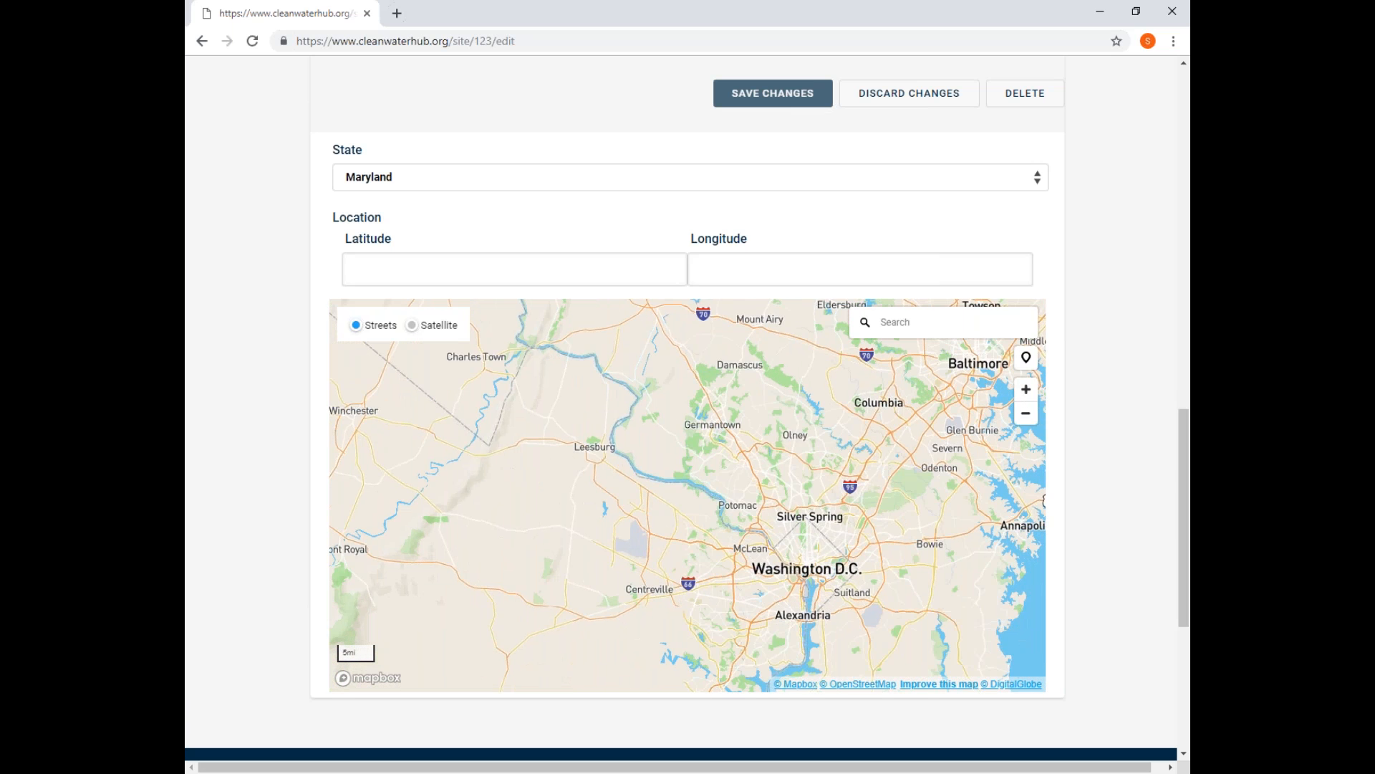
click(1029, 392)
click(1029, 393)
drag(660, 461, 401, 478)
drag(553, 524, 591, 569)
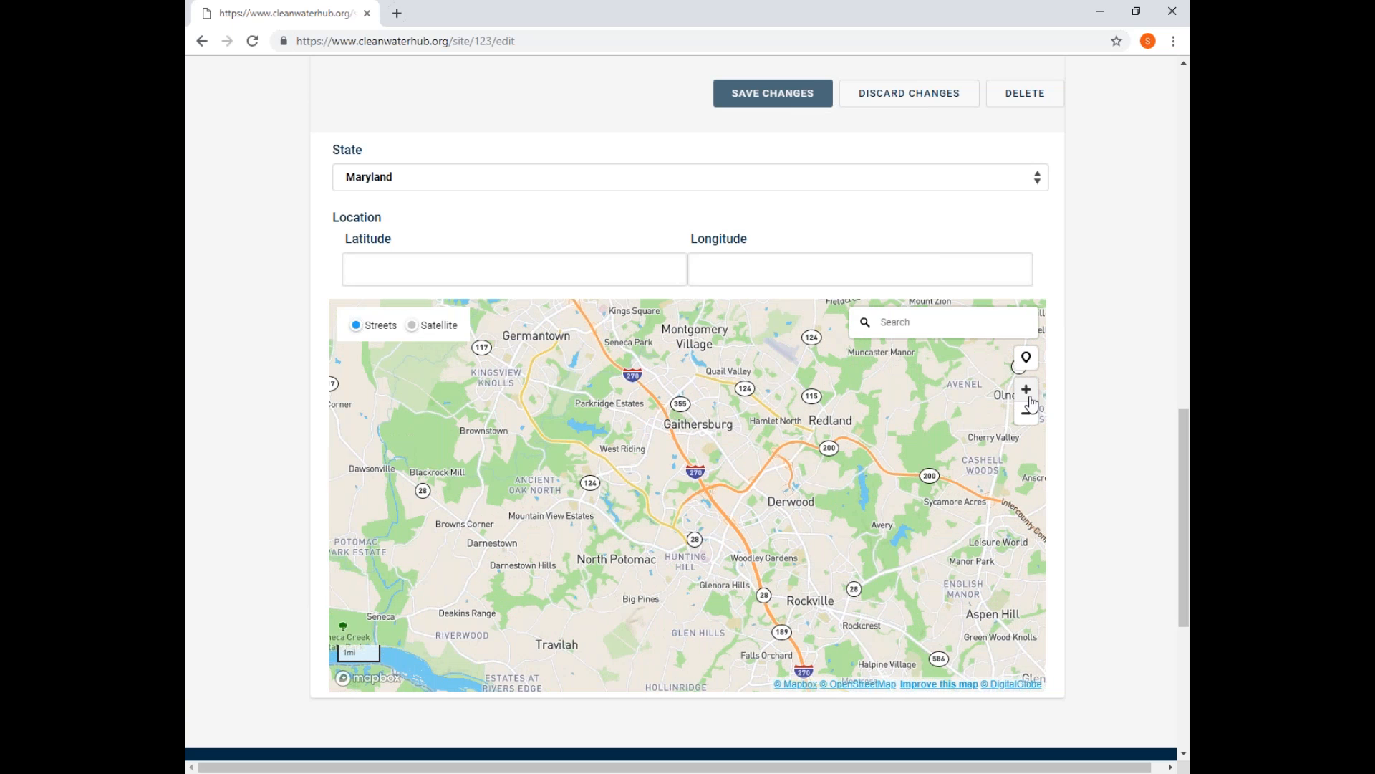
click(1028, 394)
click(1029, 394)
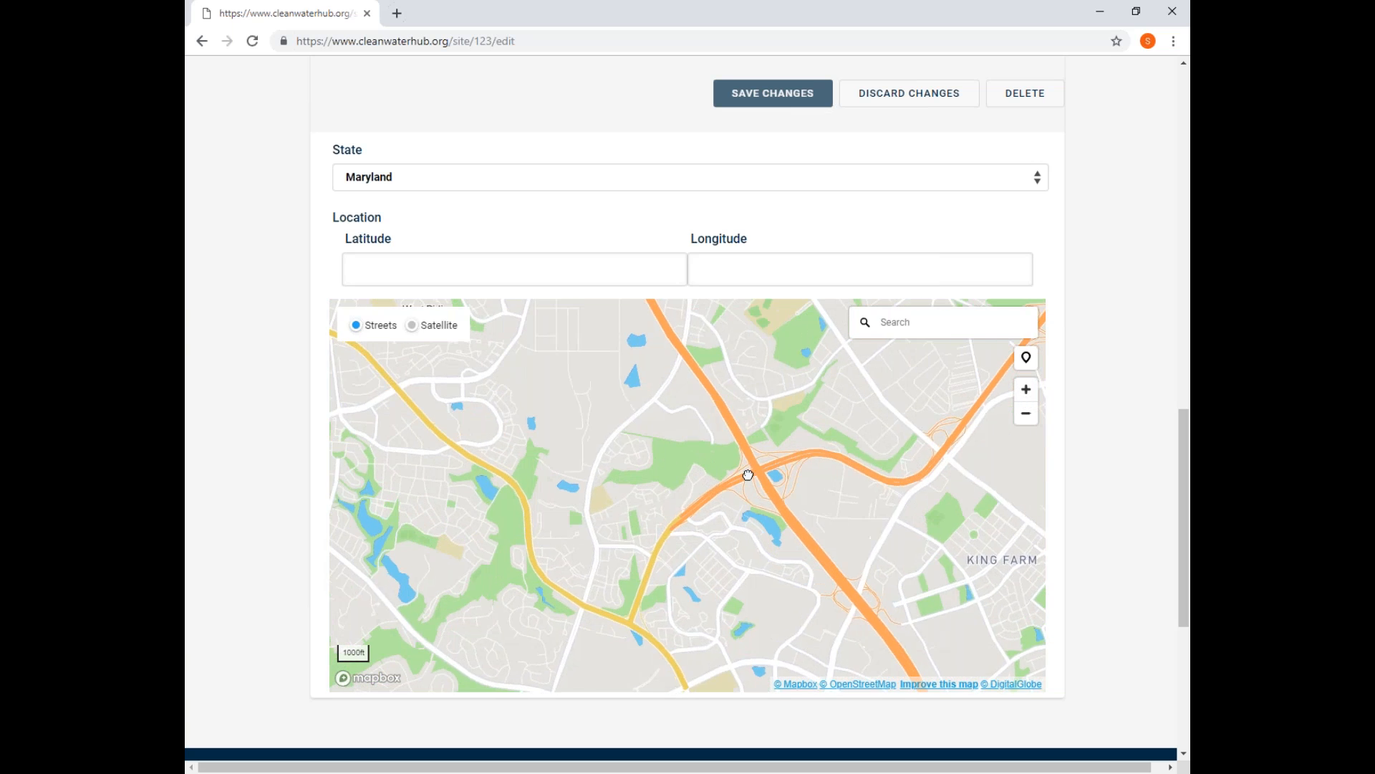
drag(793, 473, 837, 473)
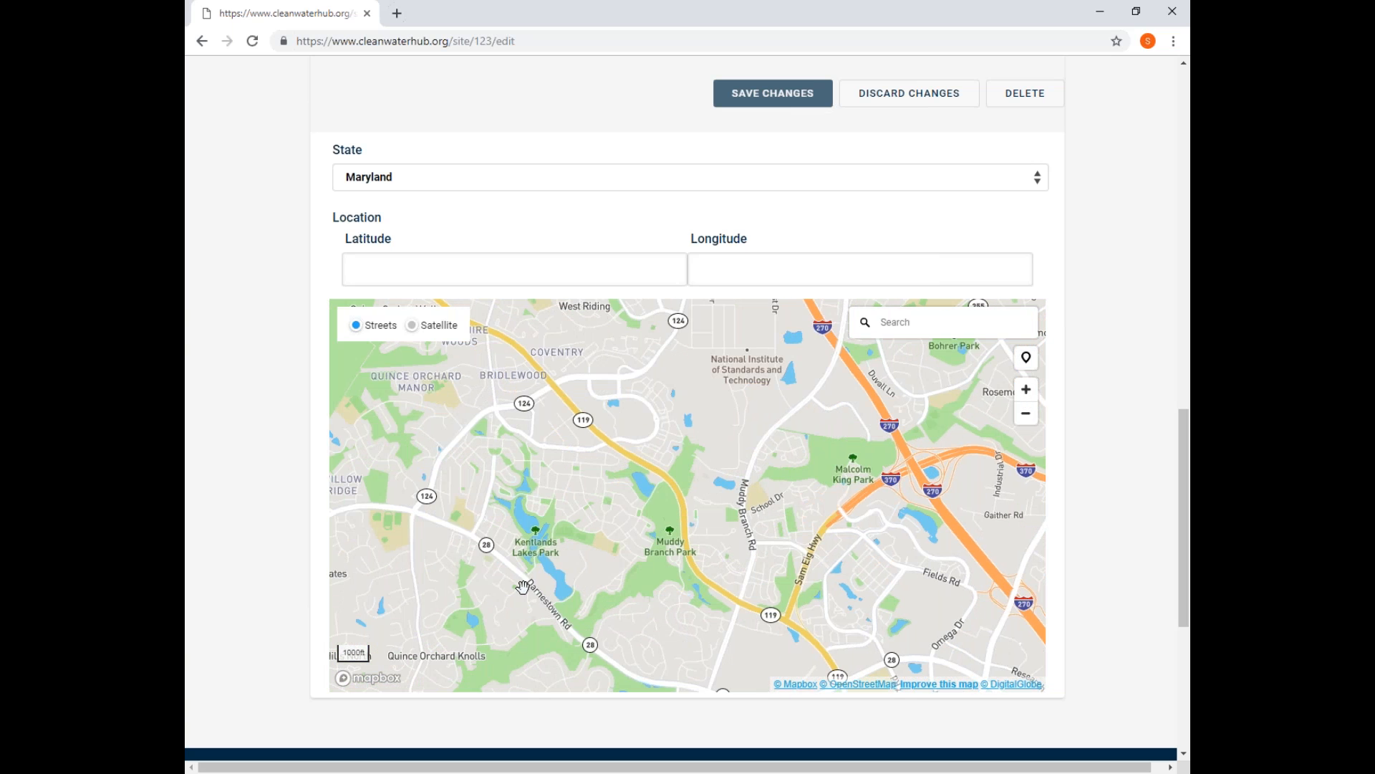
click(1029, 364)
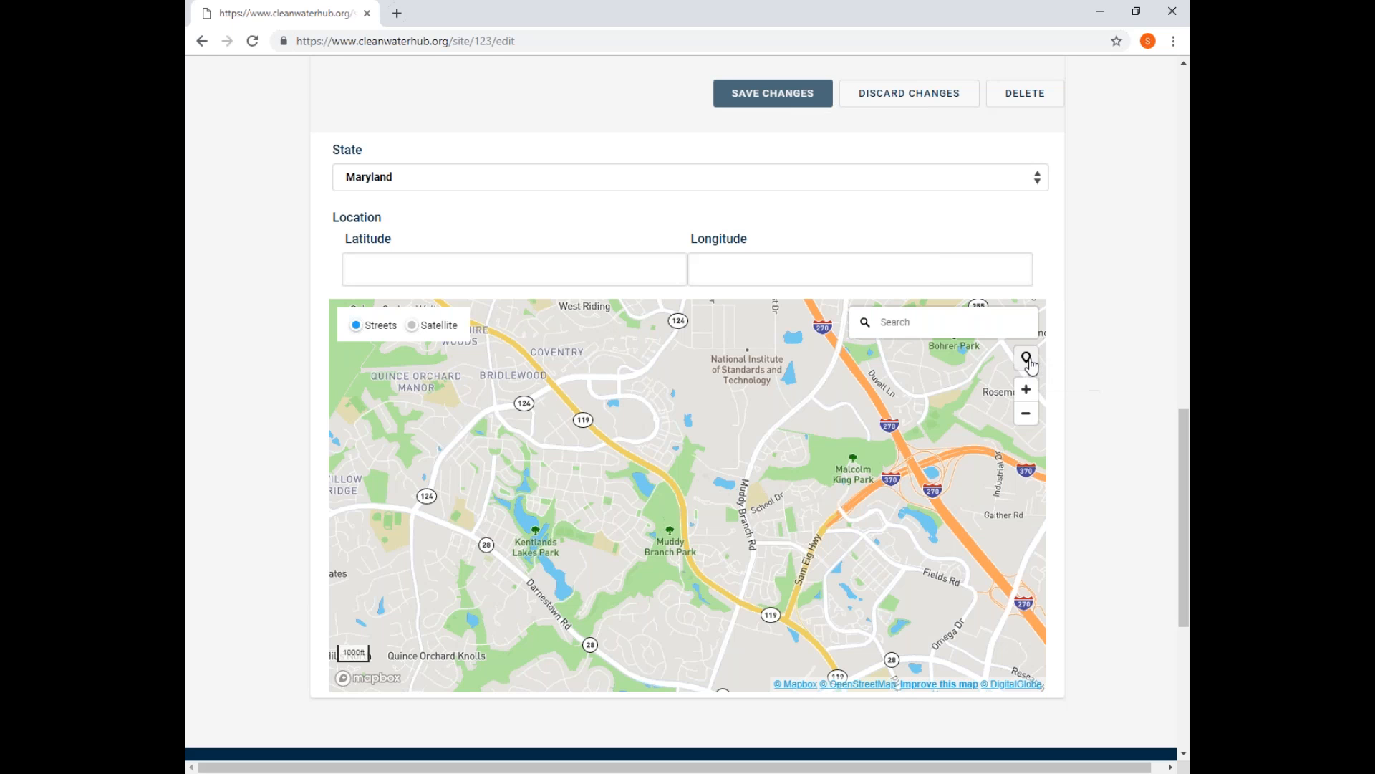
click(699, 482)
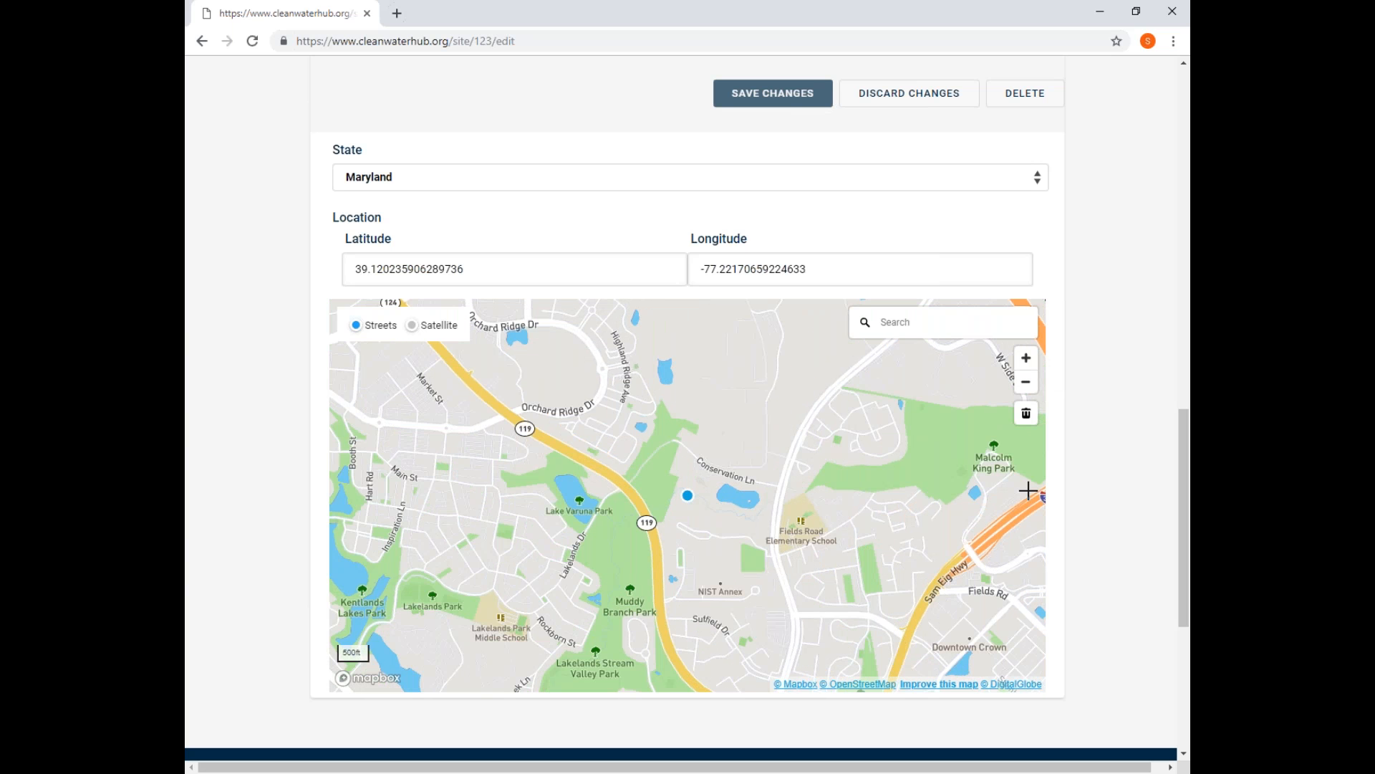
Move the site marker southwest onto the nearby stream, at about latitude 39.1198, longitude -77.2230.
click(1025, 359)
click(1025, 358)
click(1025, 358)
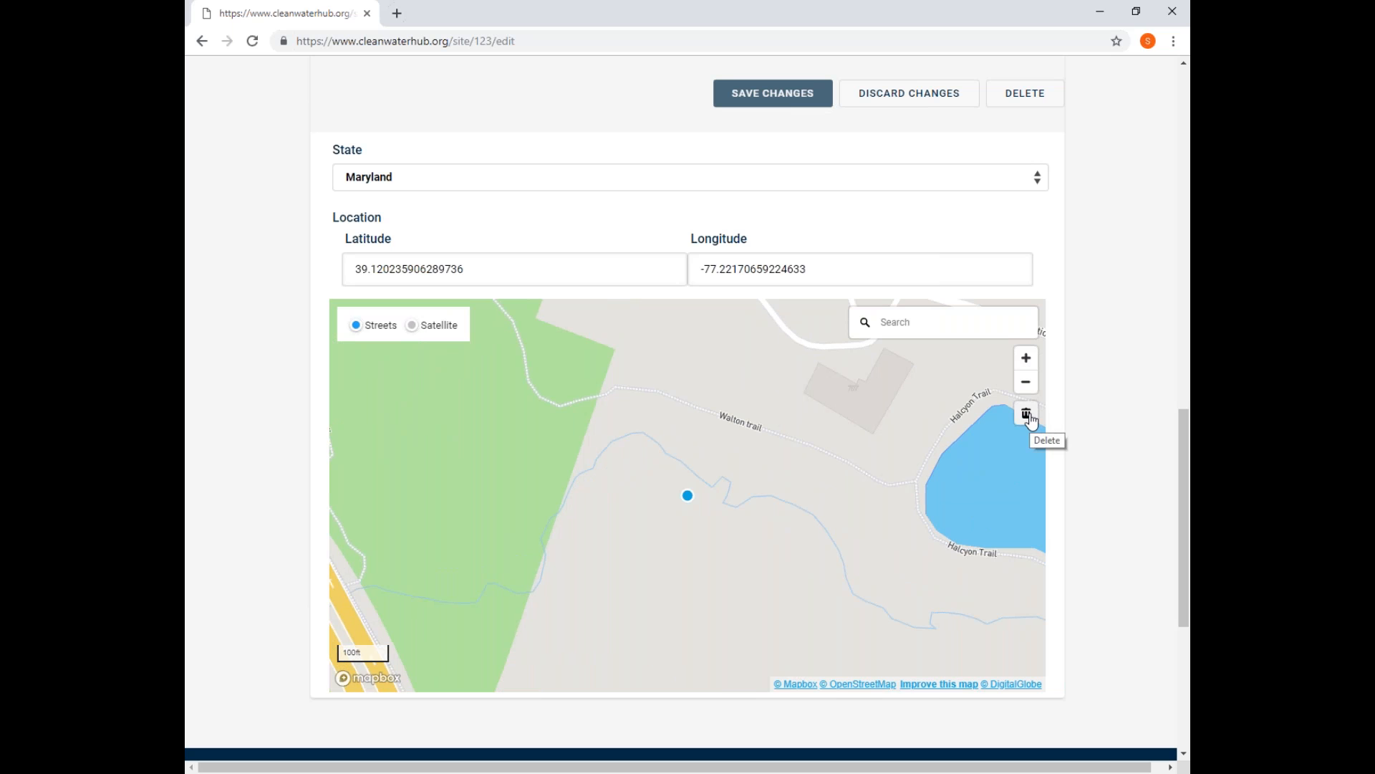
click(688, 494)
mouse_move(689, 495)
mouse_down()
mouse_move(653, 444)
mouse_move(945, 522)
mouse_move(958, 488)
mouse_move(766, 487)
mouse_move(552, 533)
mouse_move(556, 593)
mouse_move(485, 575)
mouse_move(500, 576)
mouse_up()
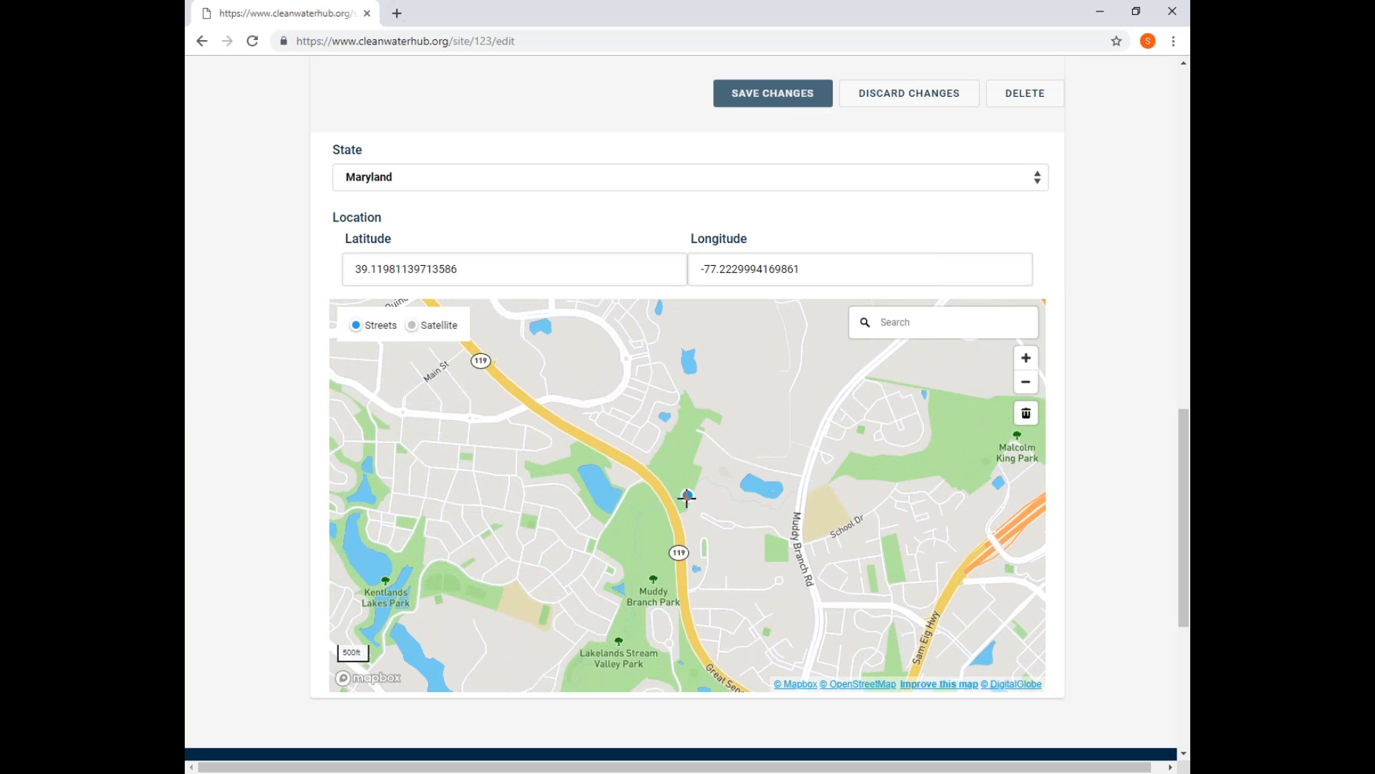
Set the site's latitude to 39.12567, keeping the existing longitude.
click(498, 266)
key(BackSpace)
key(BackSpace)
key(BackSpace)
key(BackSpace)
key(BackSpace)
key(BackSpace)
key(BackSpace)
key(BackSpace)
key(BackSpace)
key(BackSpace)
key(BackSpace)
key(BackSpace)
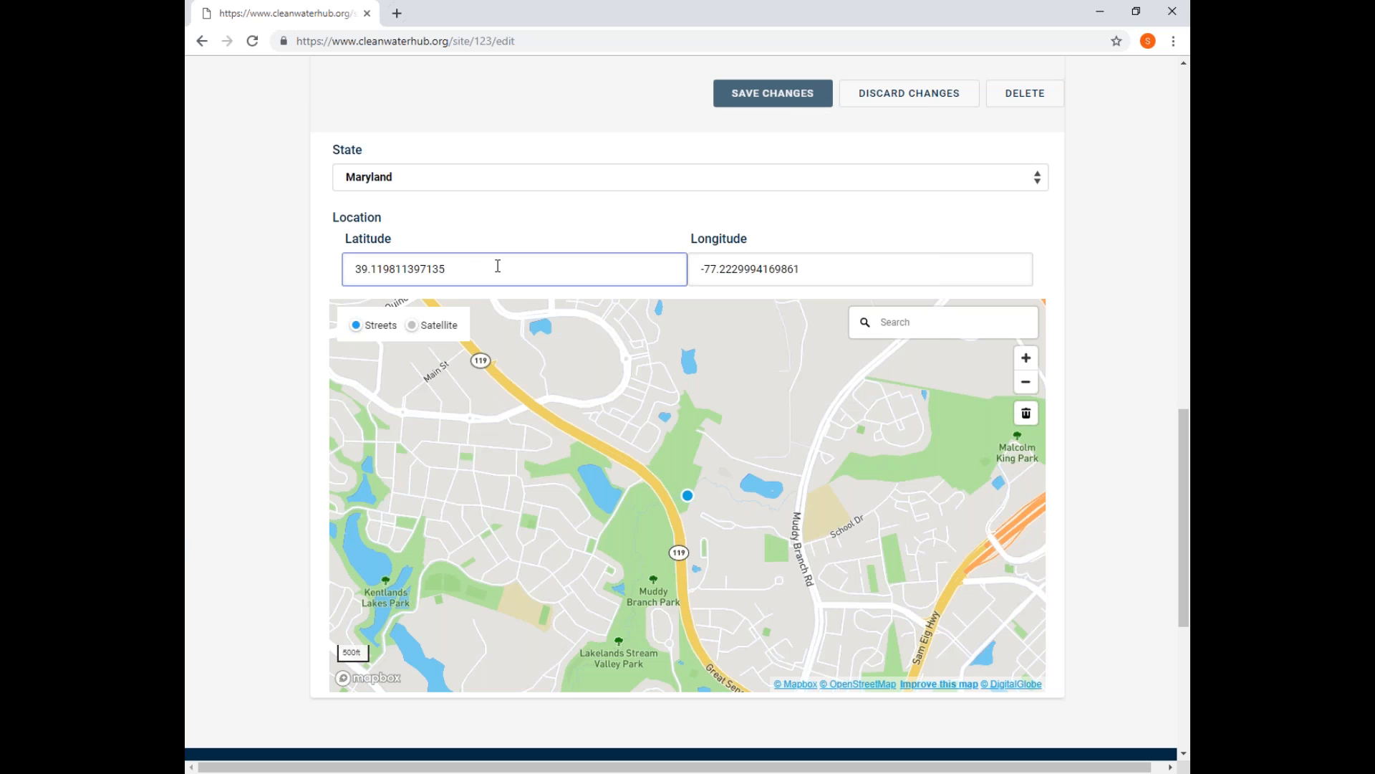
key(BackSpace)
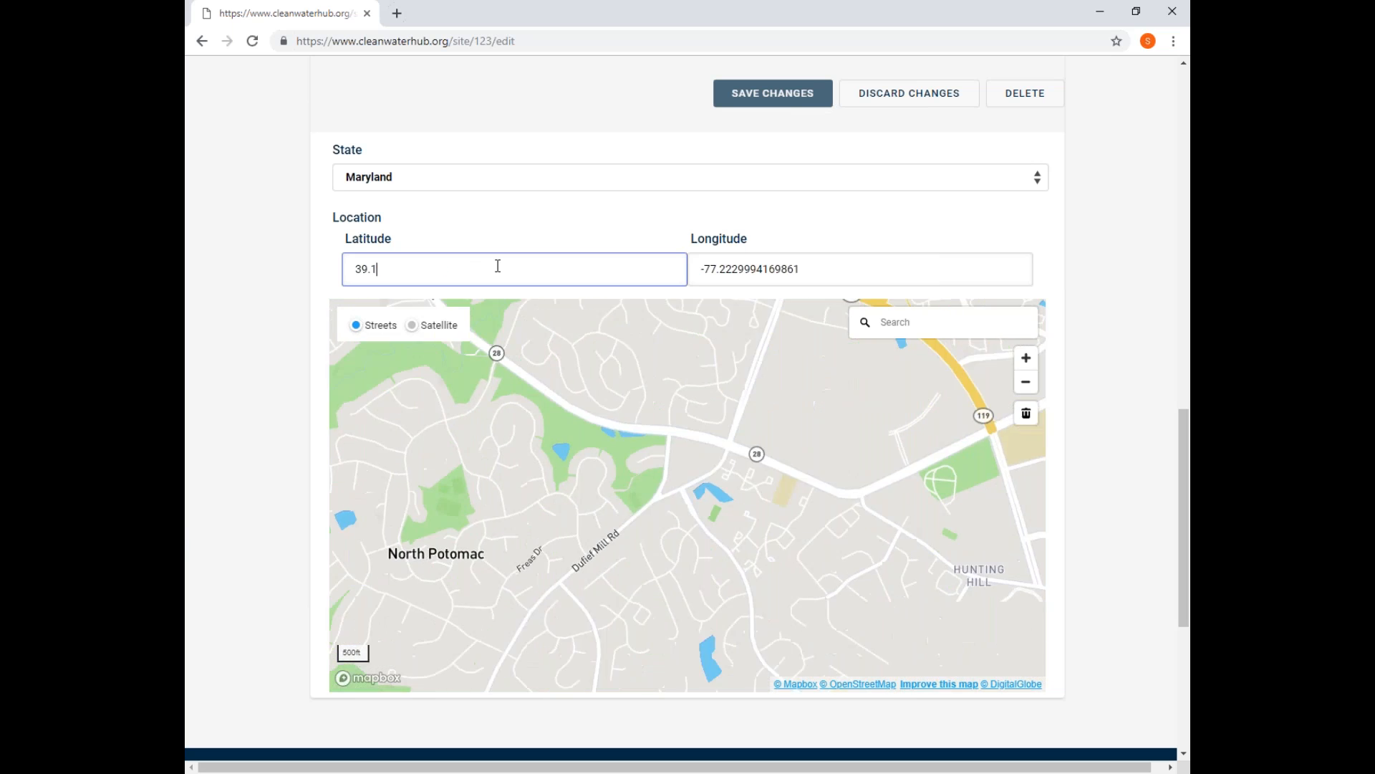
text(2567)
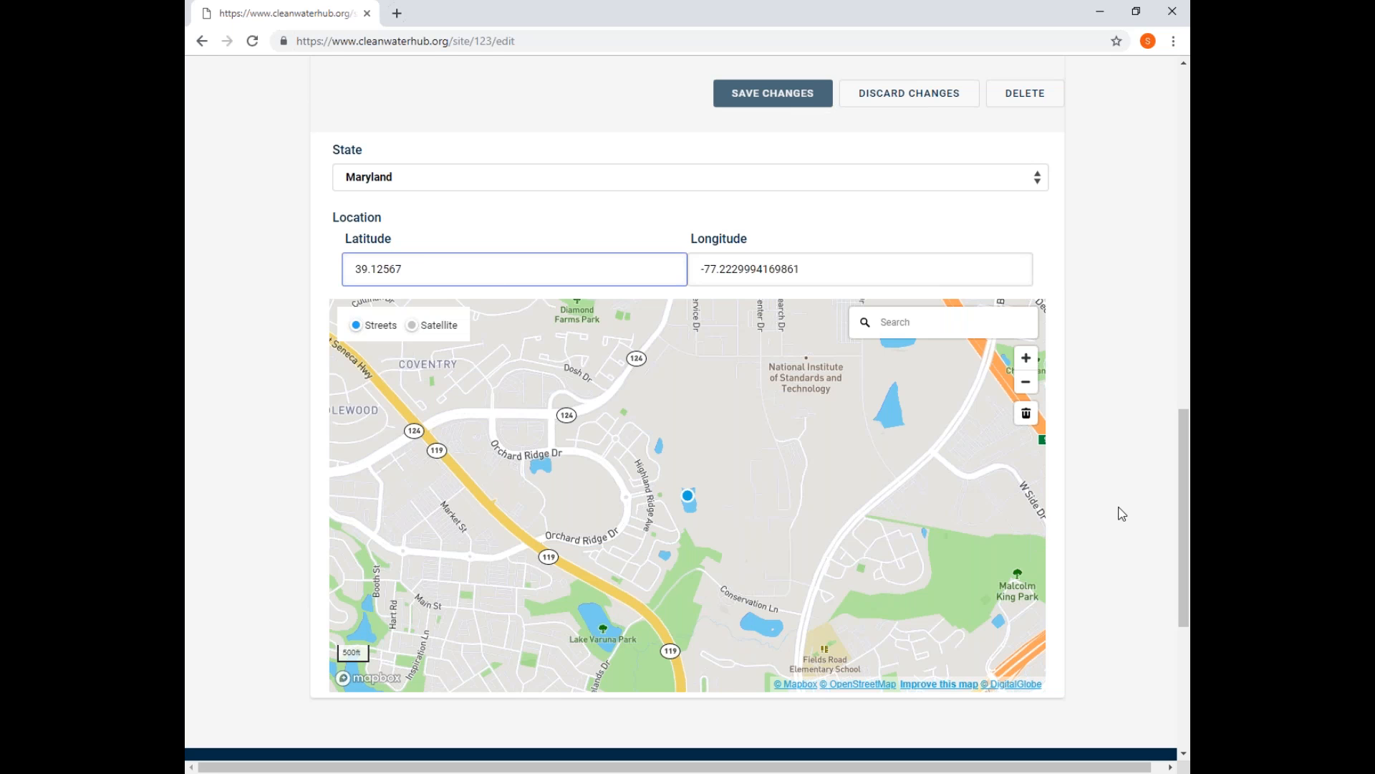
Move the site marker east into Malcolm King Park, at about latitude 39.1230, longitude -77.2037.
scroll(1122, 513, down, 1)
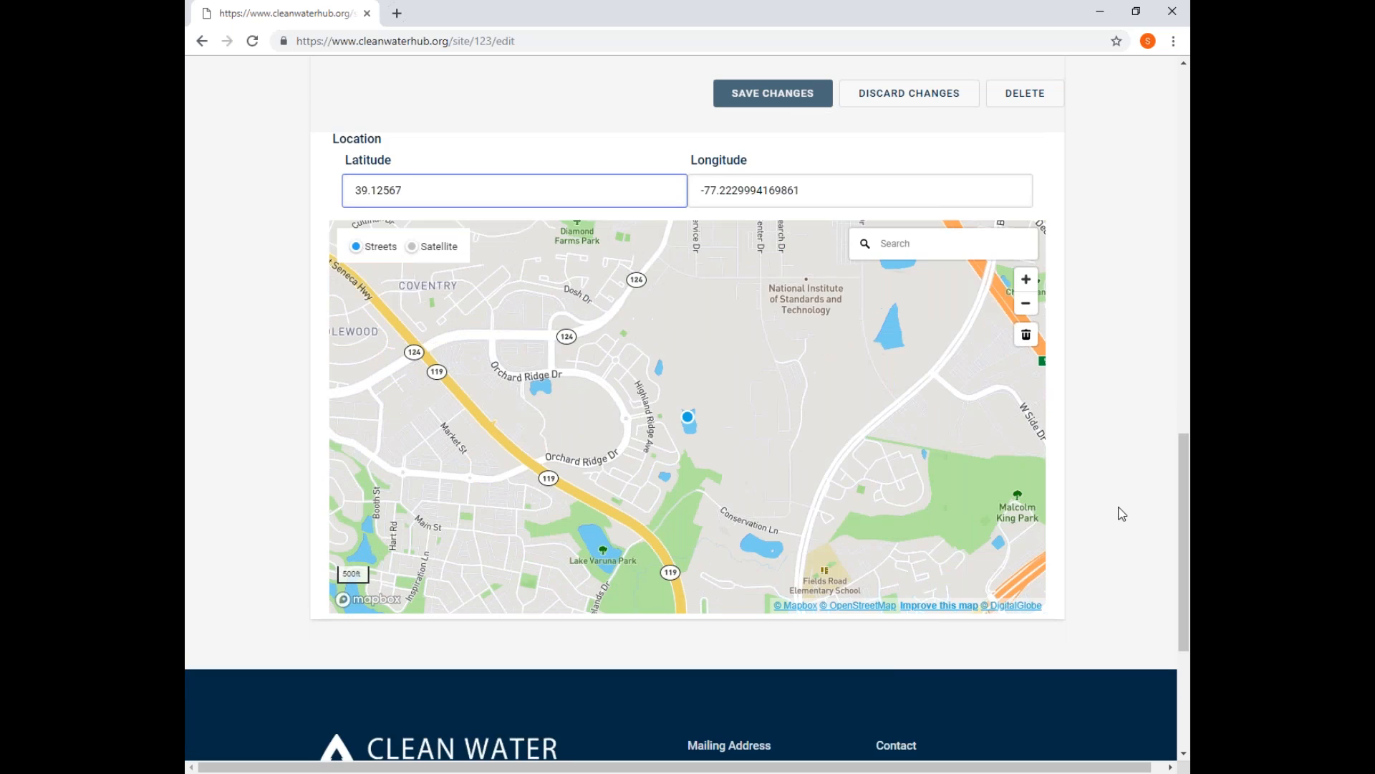
scroll(1120, 512, up, 1)
click(1027, 413)
drag(717, 513, 509, 402)
click(503, 406)
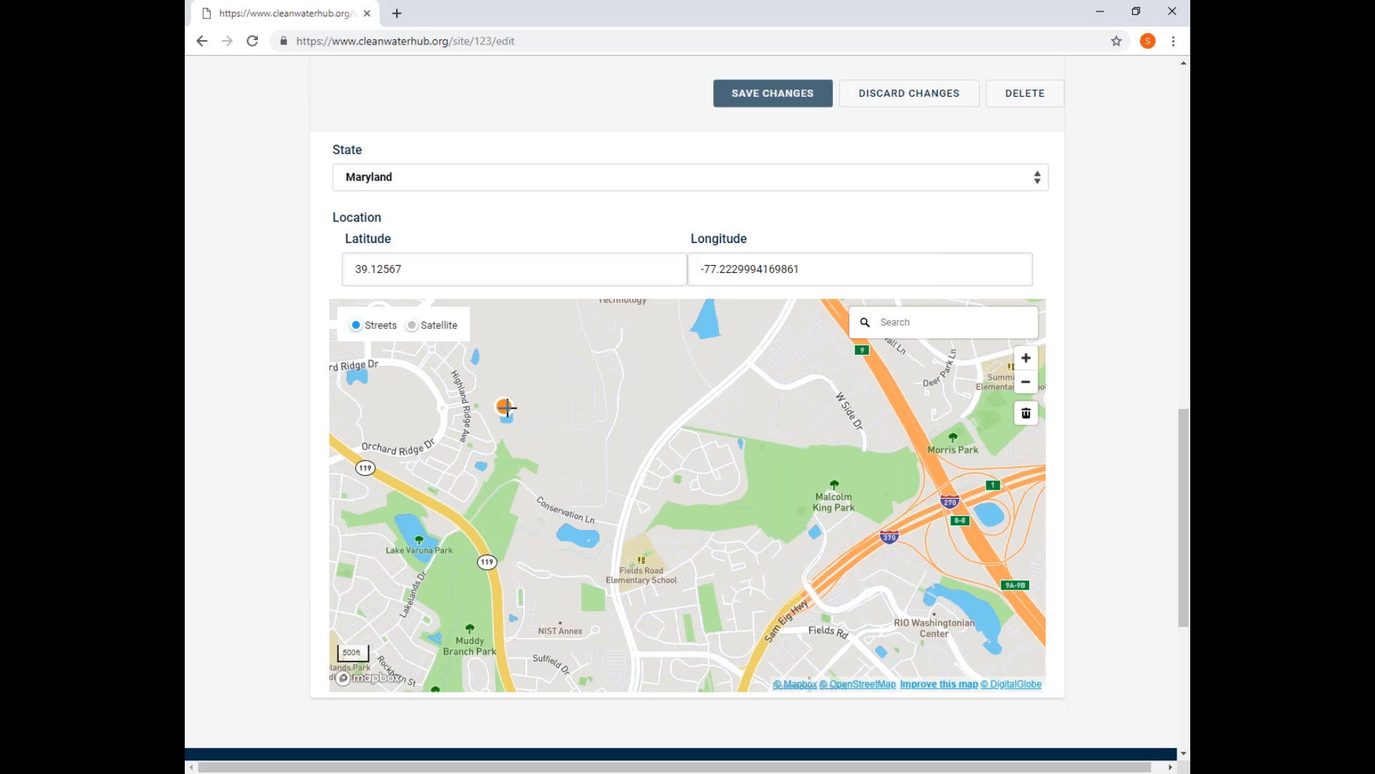
drag(504, 406, 857, 470)
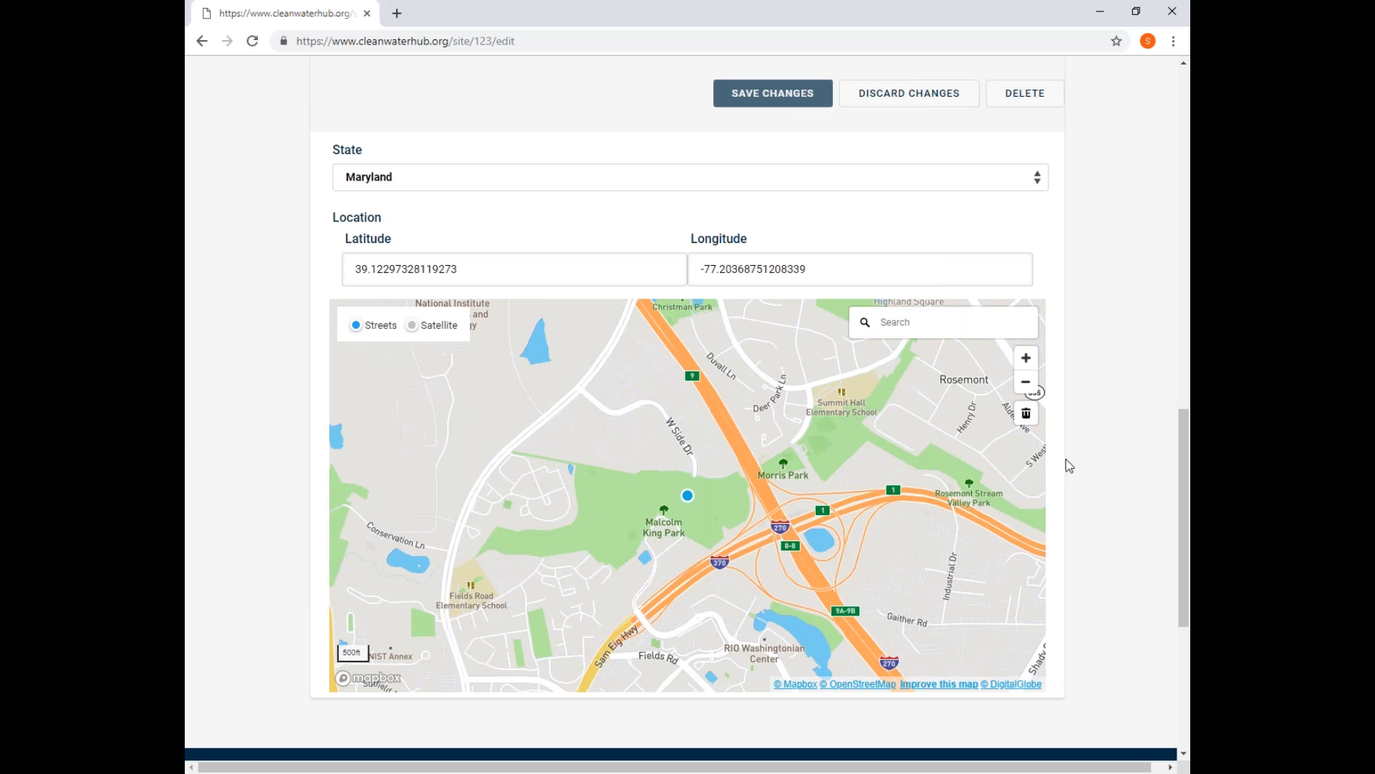
Save the changes to the new site's form.
scroll(1143, 442, down, 2)
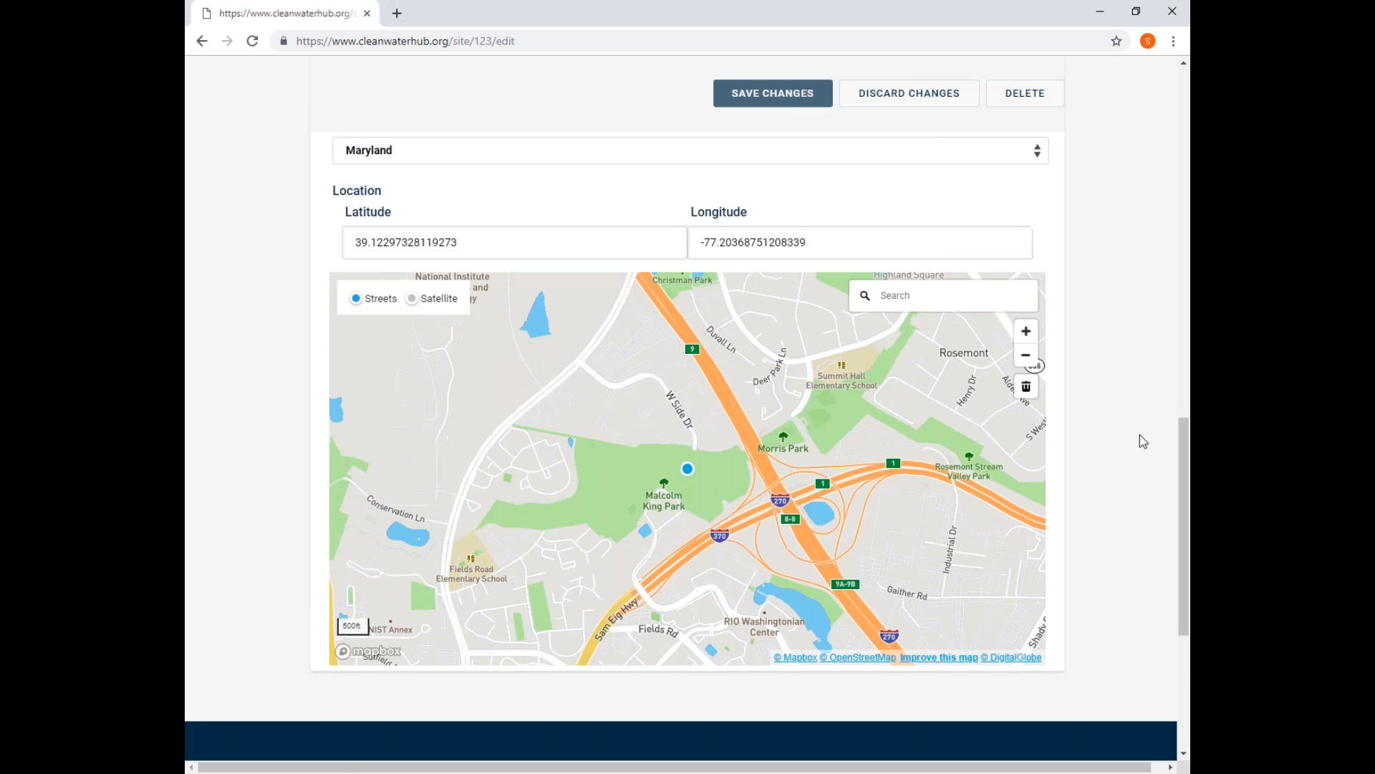
scroll(1143, 442, up, 1)
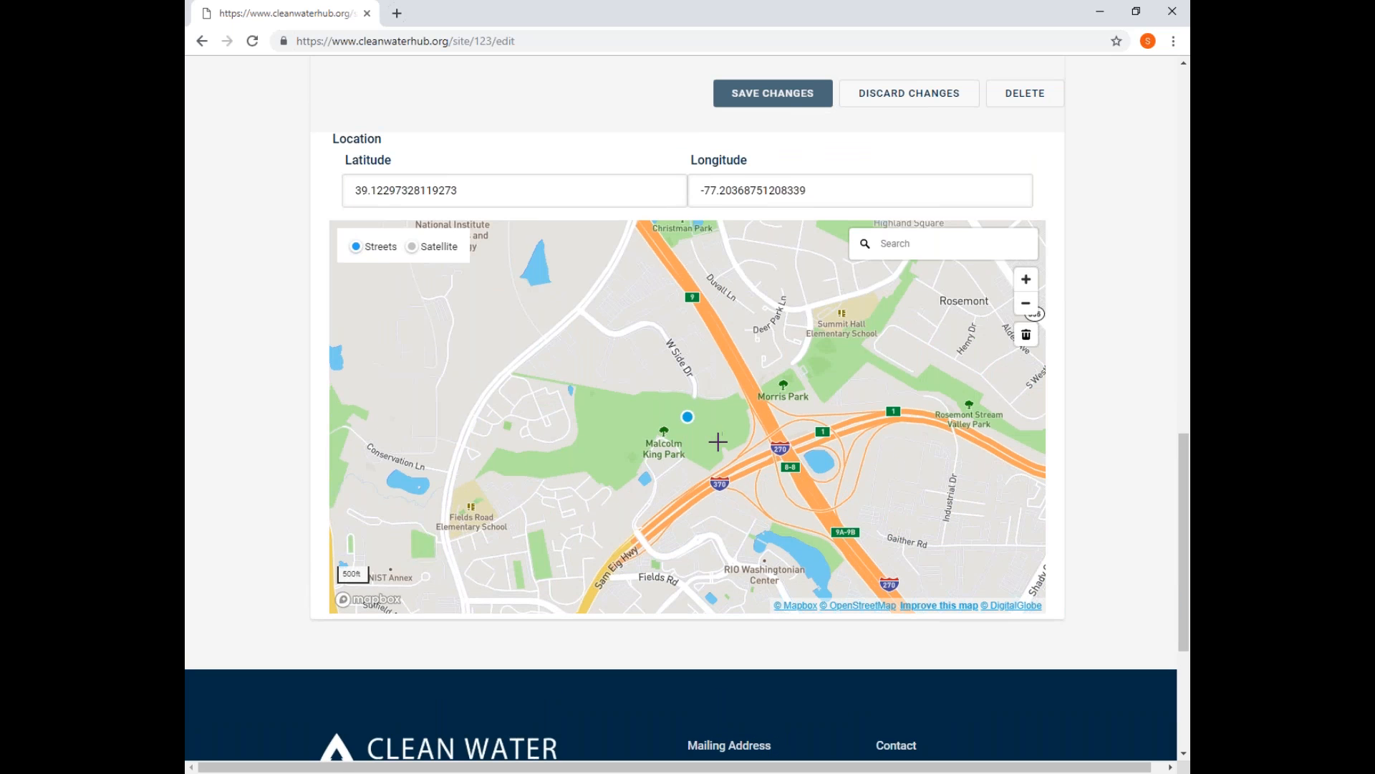
click(759, 99)
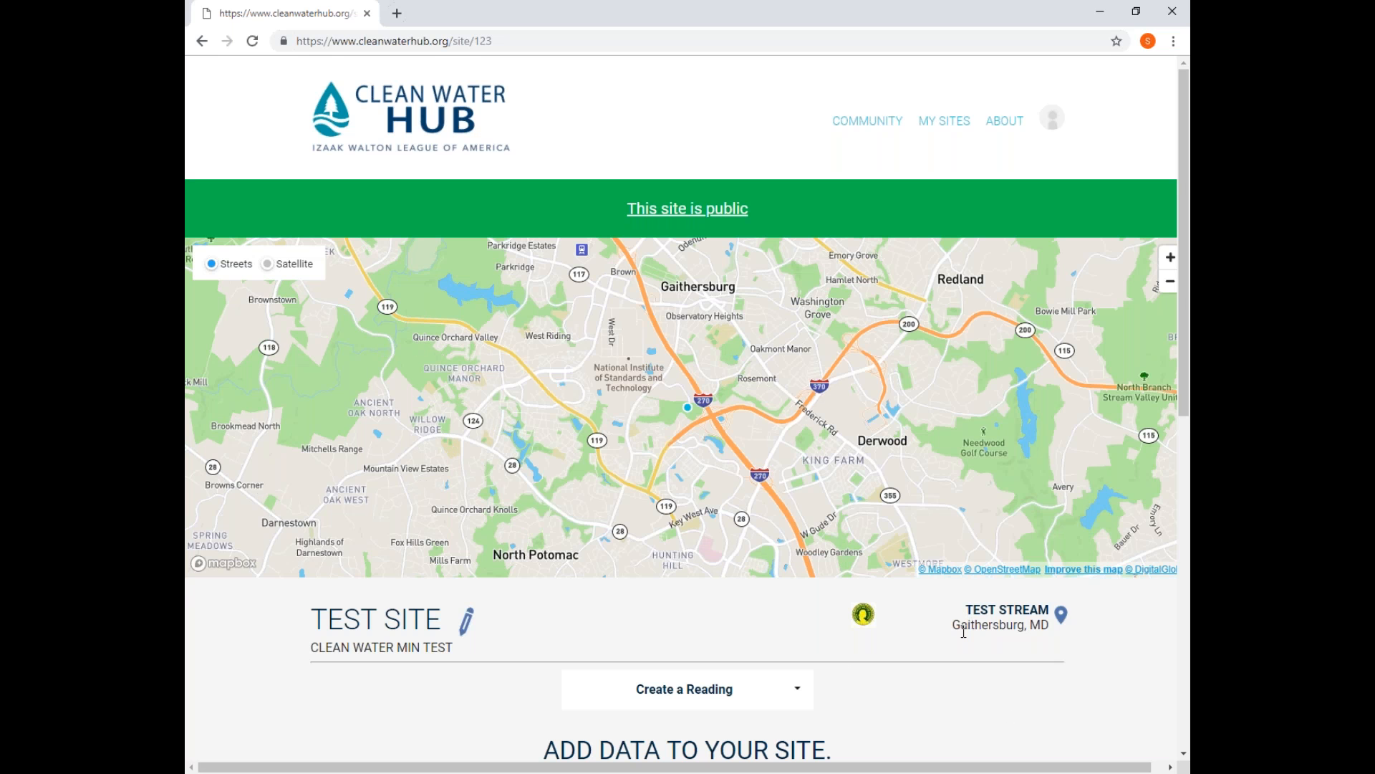
Open the choices for creating a reading on the Test Site page.
scroll(963, 630, down, 4)
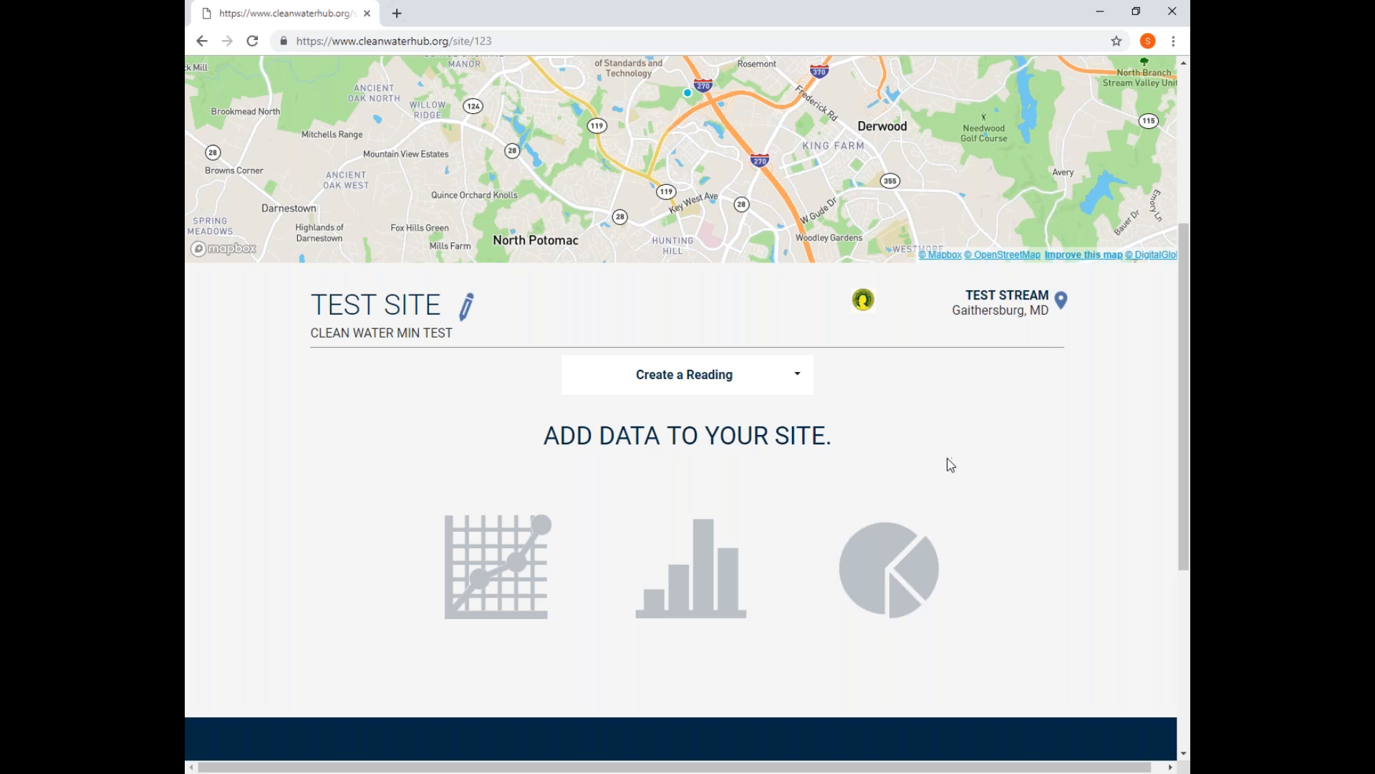
click(758, 387)
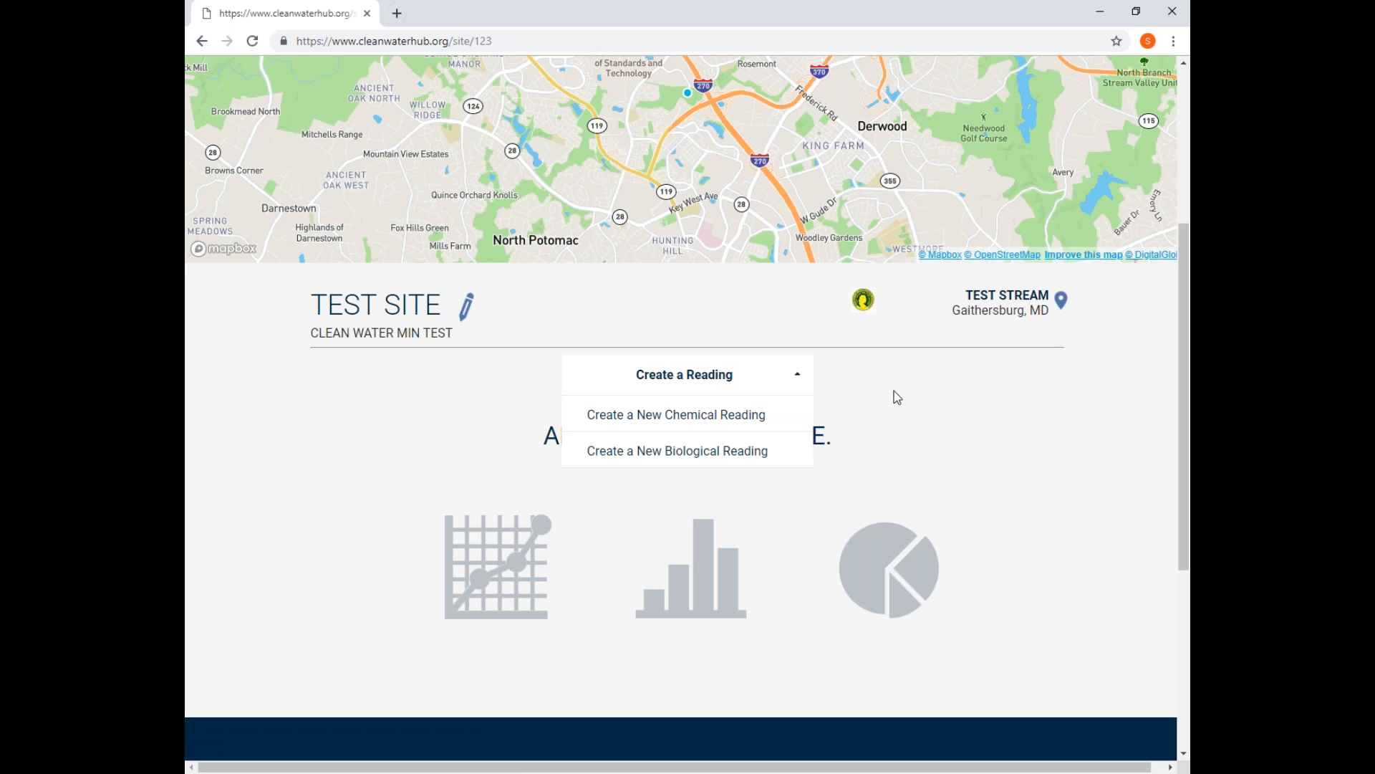